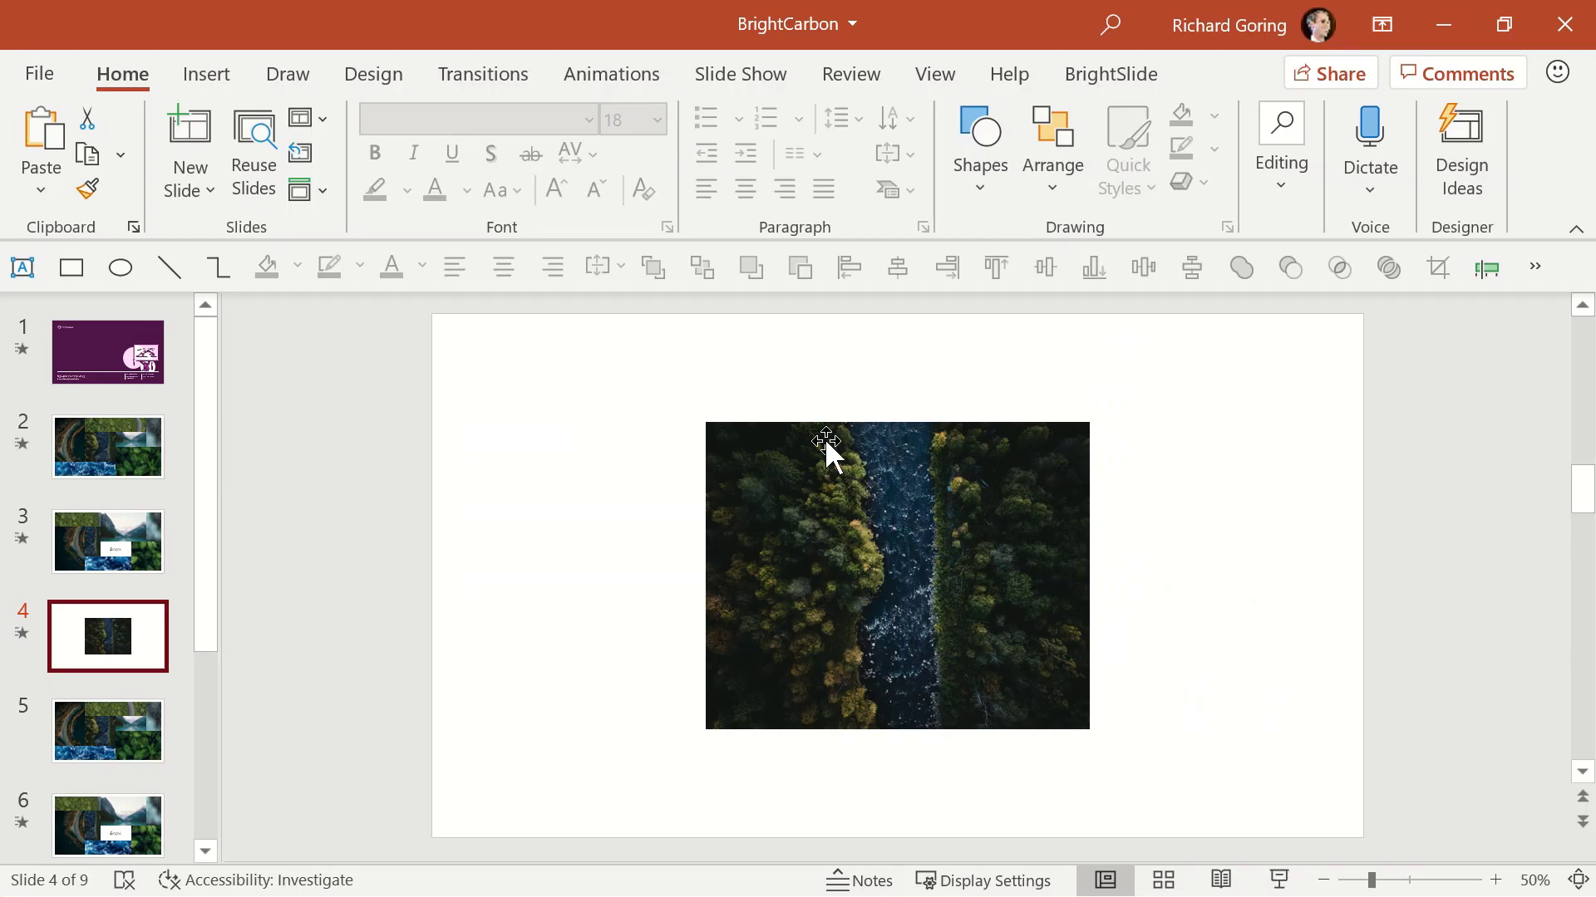
Crop slide 4's forest-river photo equally top and bottom into a 13.97 × 6.05 cm strip.
left_click(952, 552)
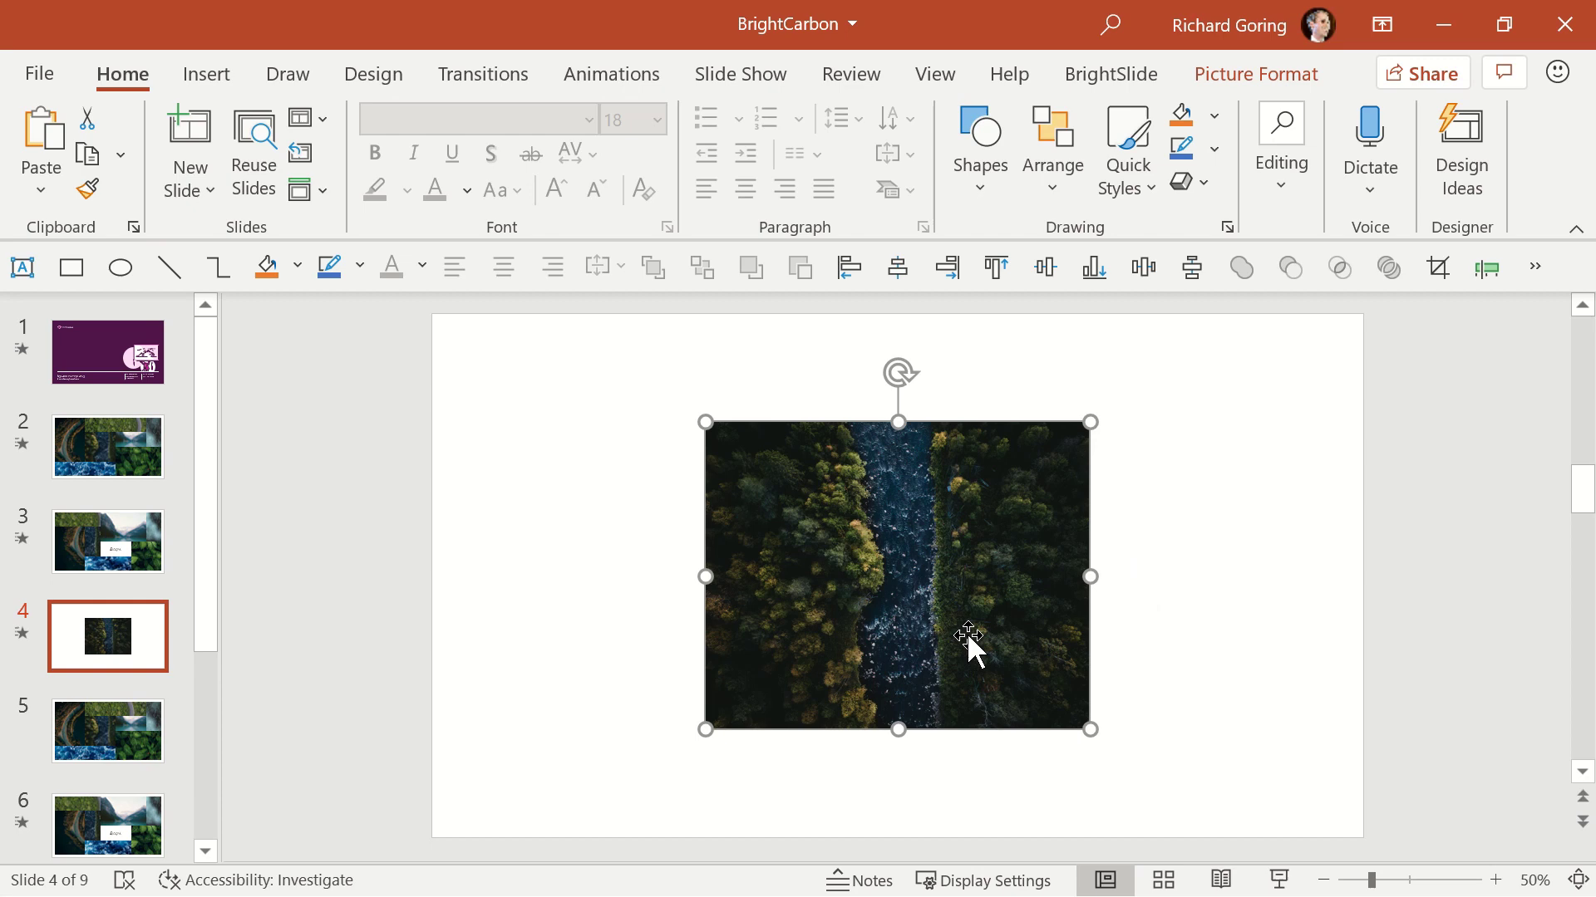
left_click(1257, 77)
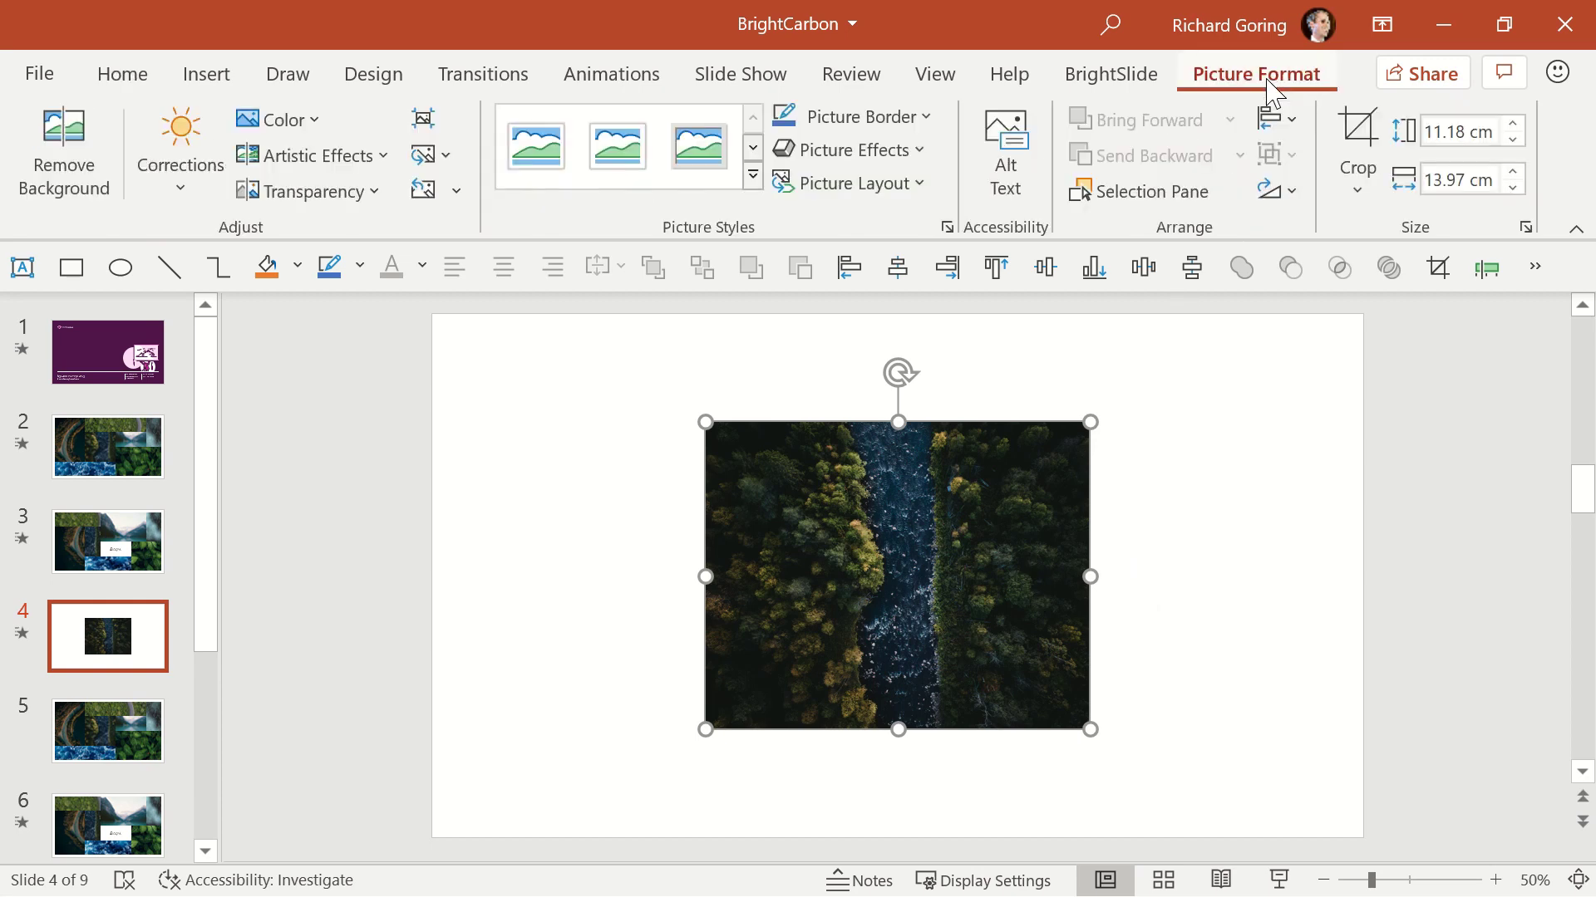
left_click(1364, 138)
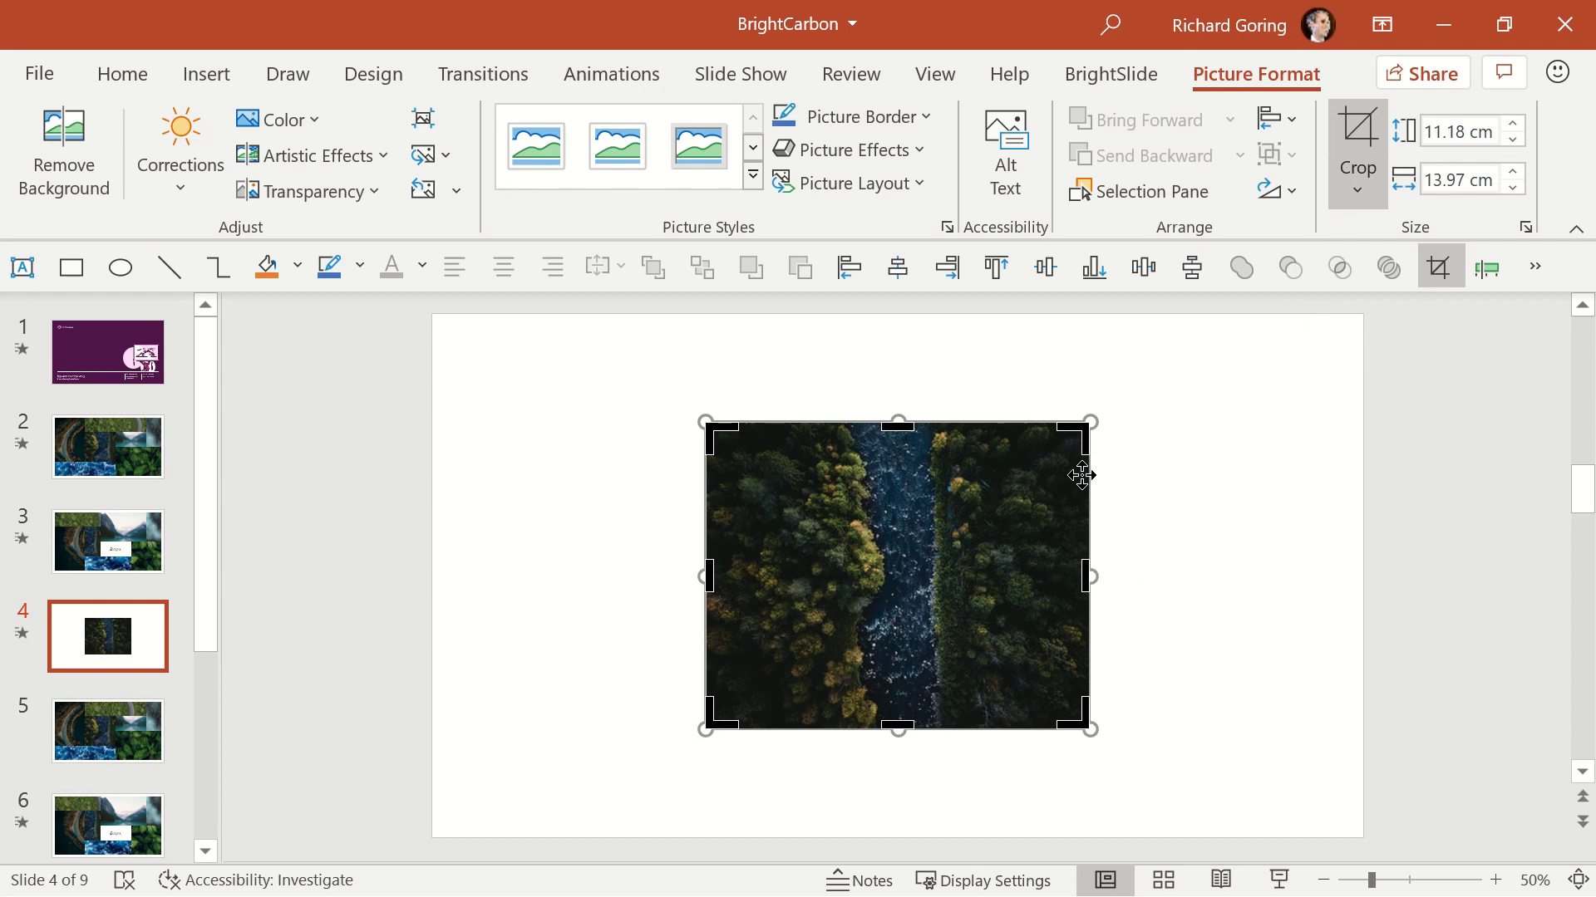
left_click_drag(894, 430, 892, 496)
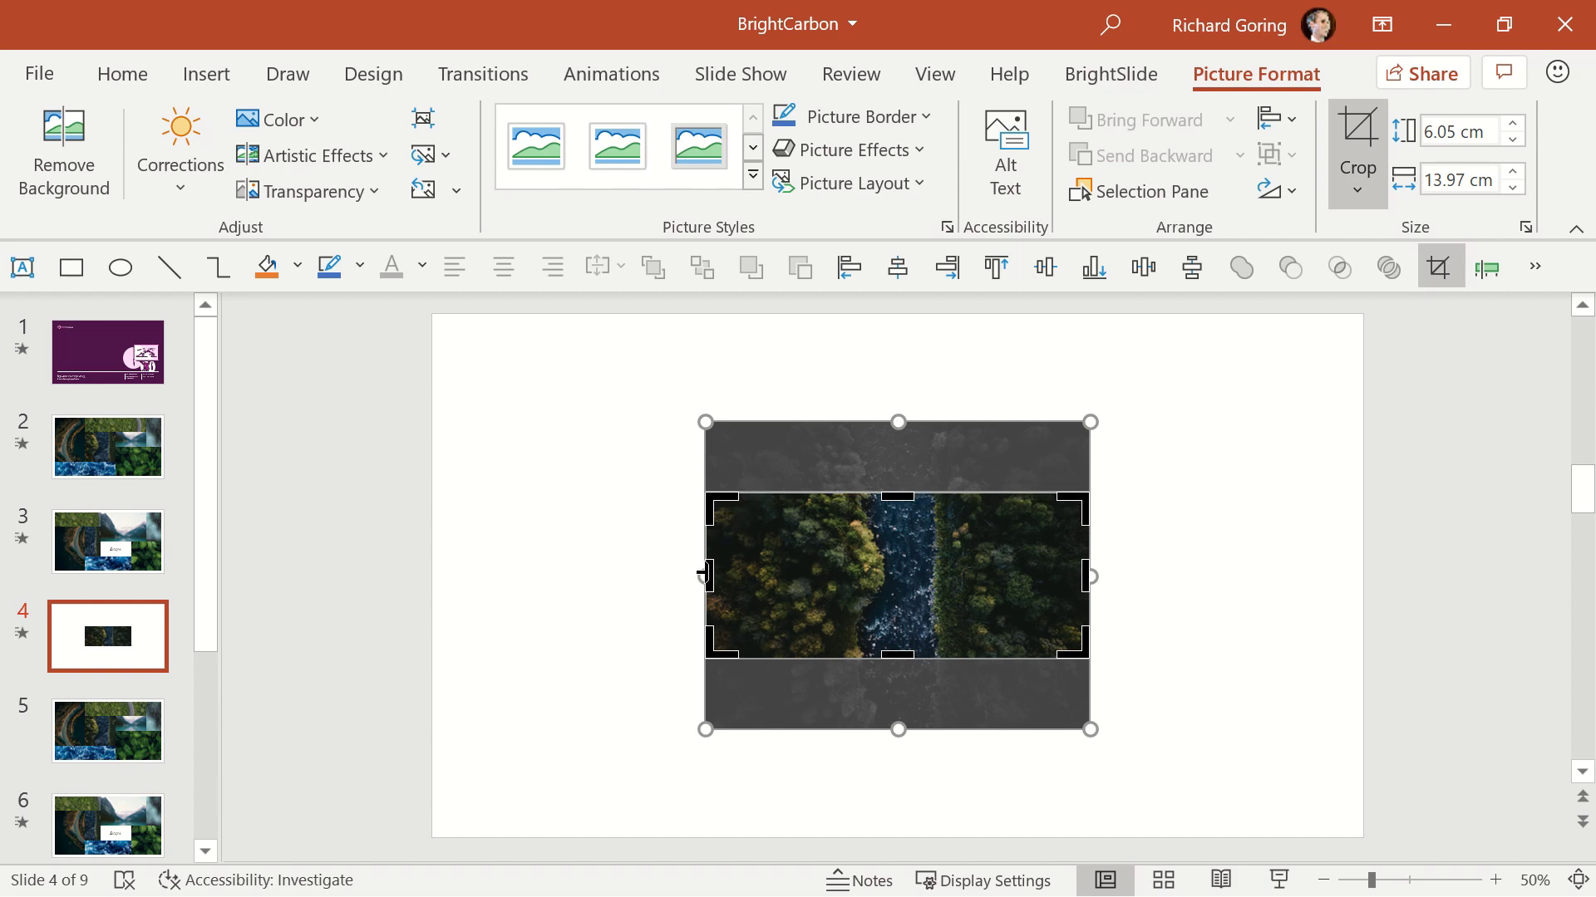
Crop the photo's sides to 9.98 cm, enlarging and repositioning the image inside for a river close-up.
left_click_drag(702, 573, 757, 573)
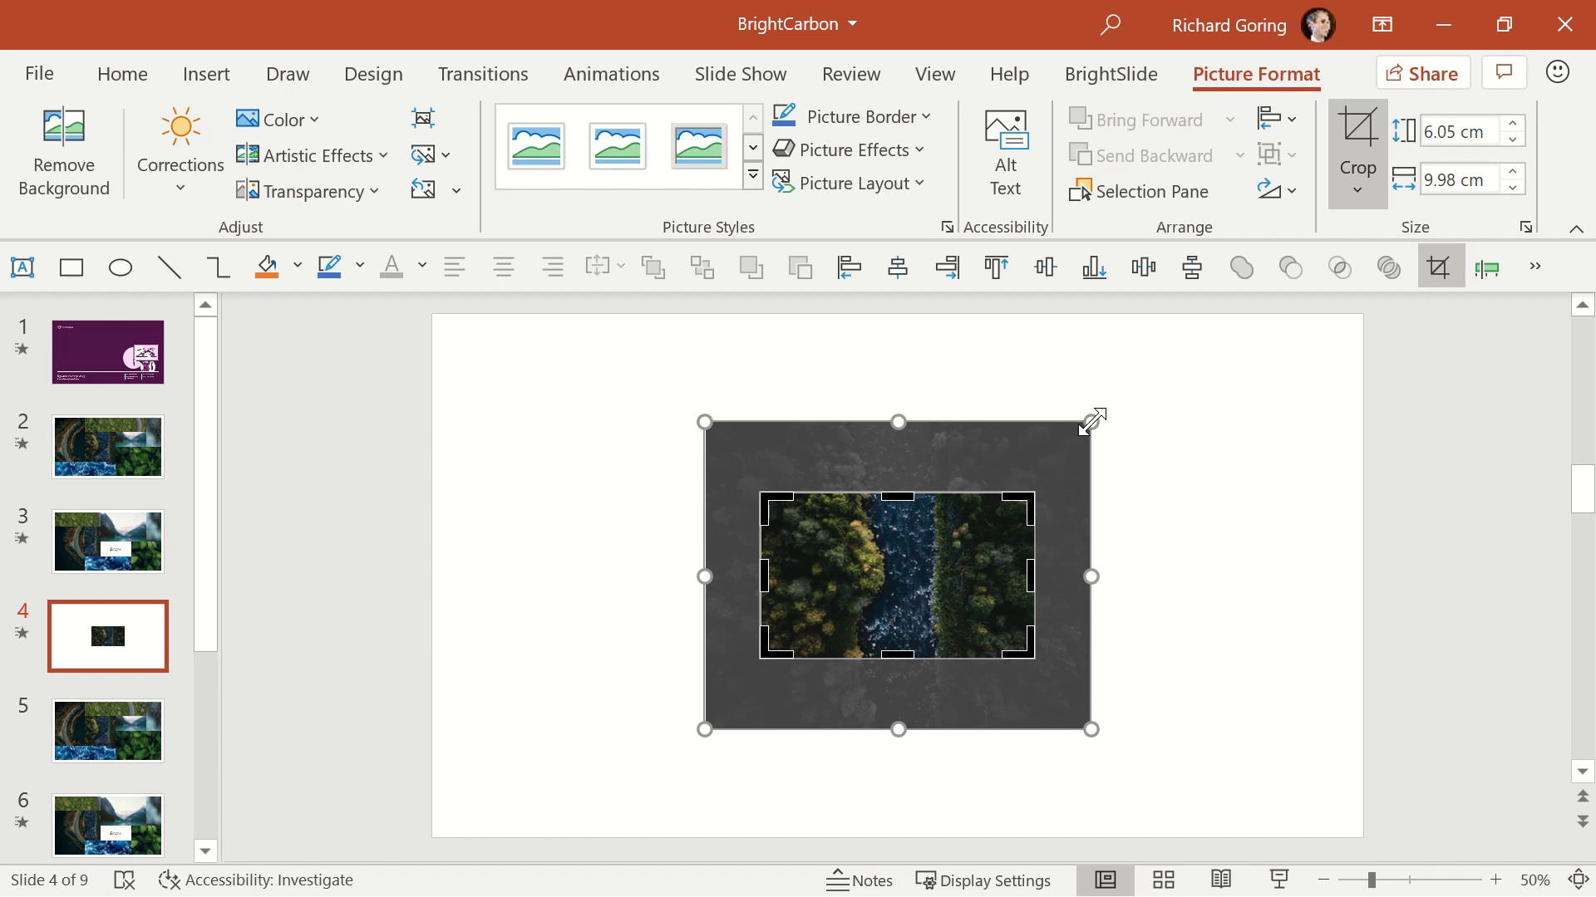
left_click_drag(1092, 422, 1226, 358)
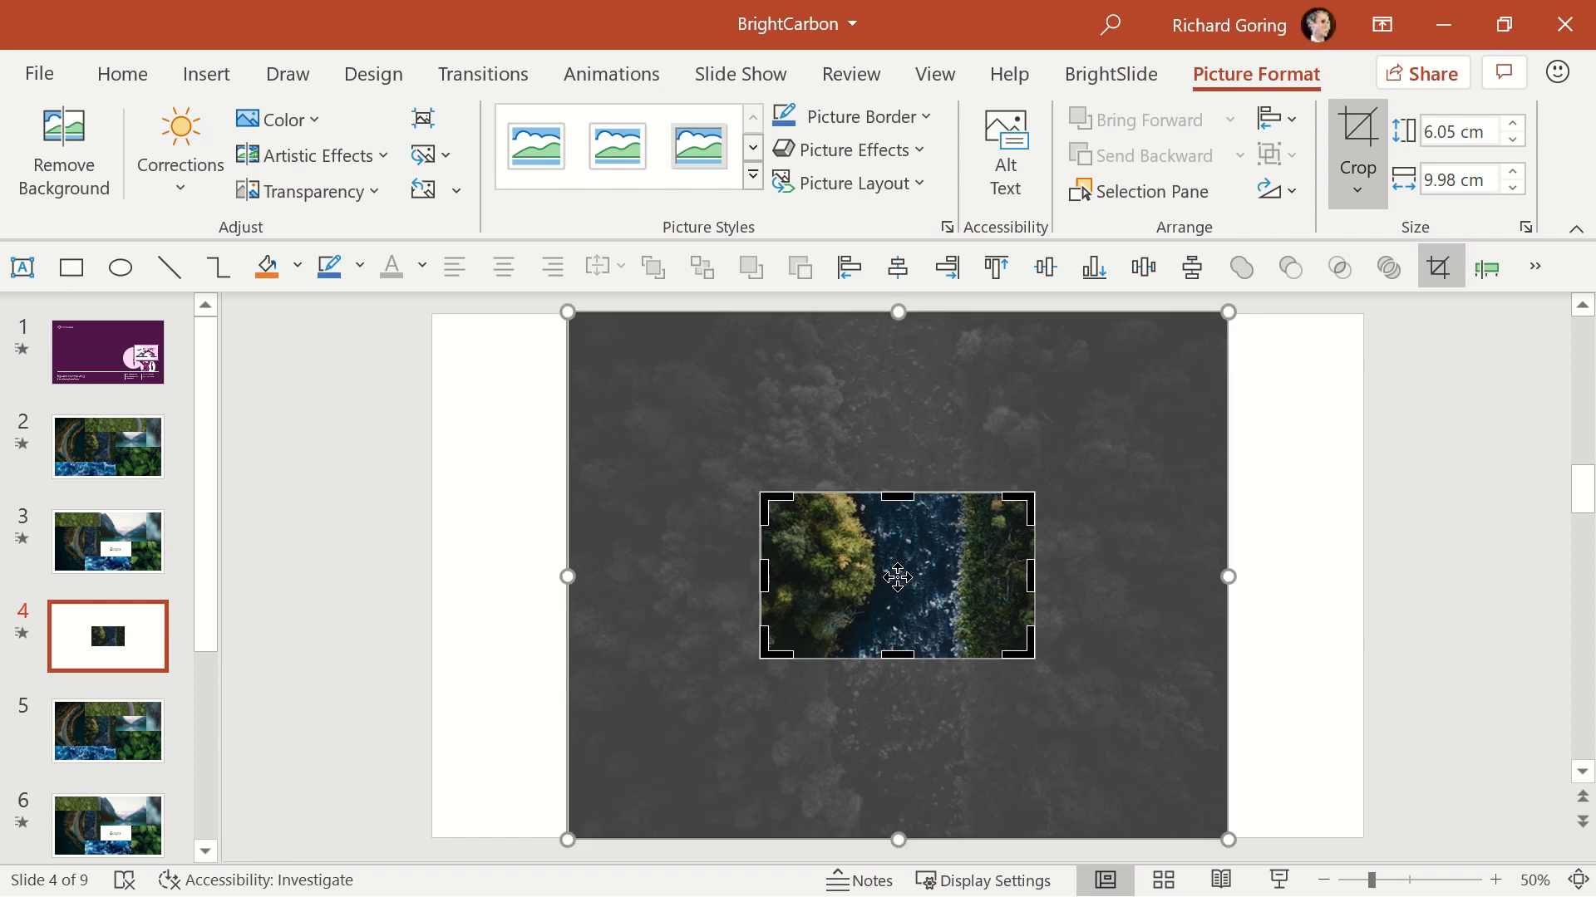
left_click_drag(899, 538, 894, 689)
key("Escape")
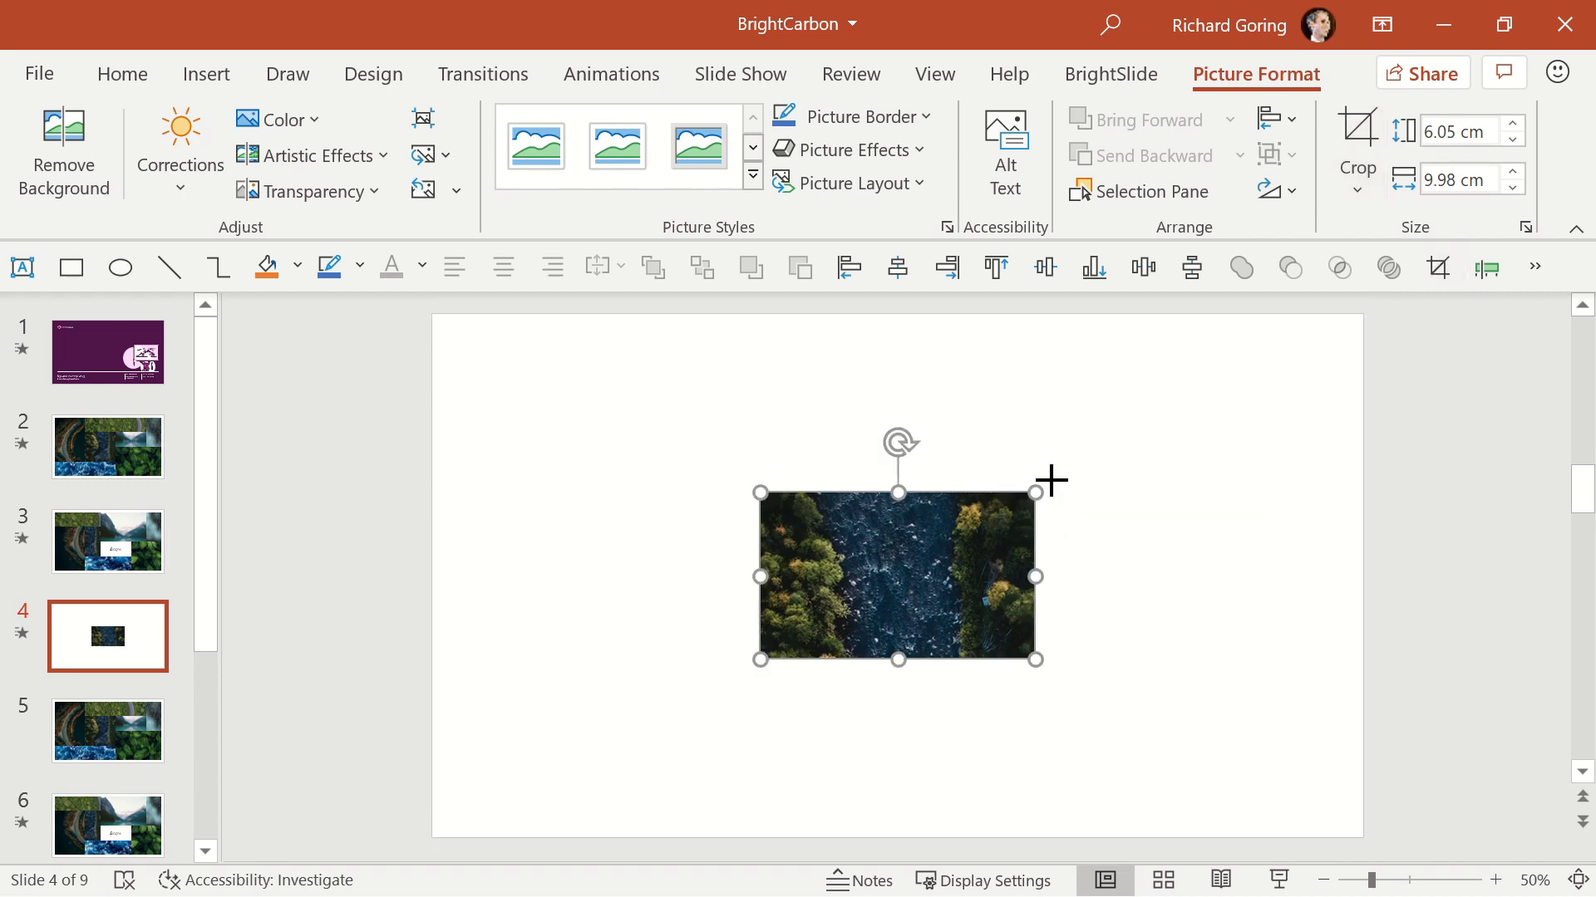
Enlarge the cropped photo to 22.44 × 13.6 cm and duplicate slide 4 as slide 5.
left_click_drag(1051, 480, 1206, 388)
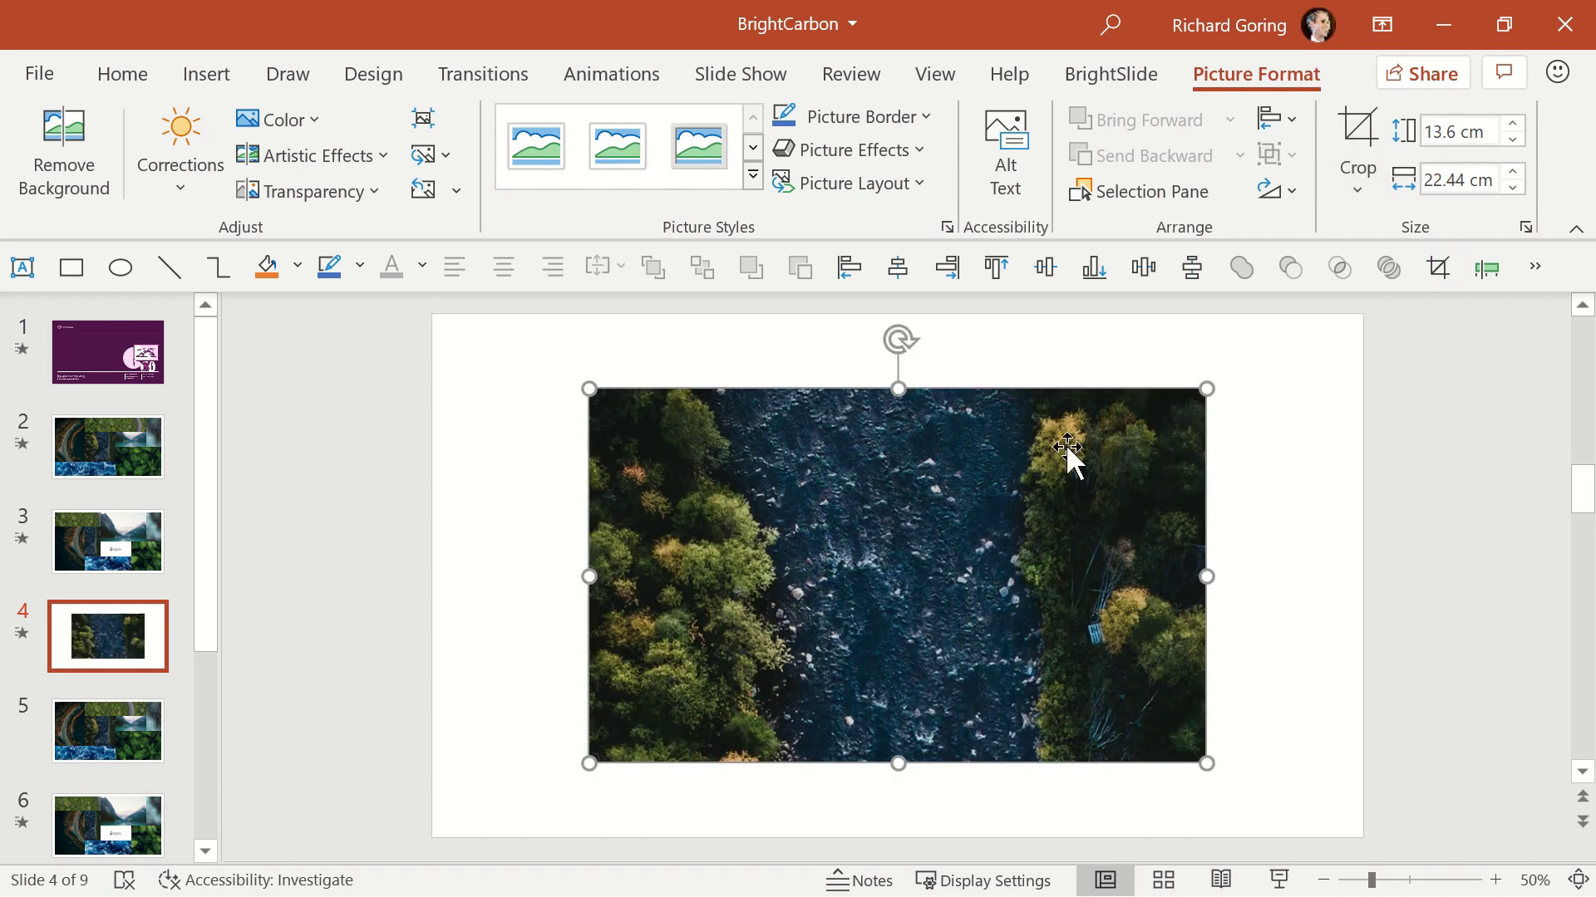
left_click(120, 636)
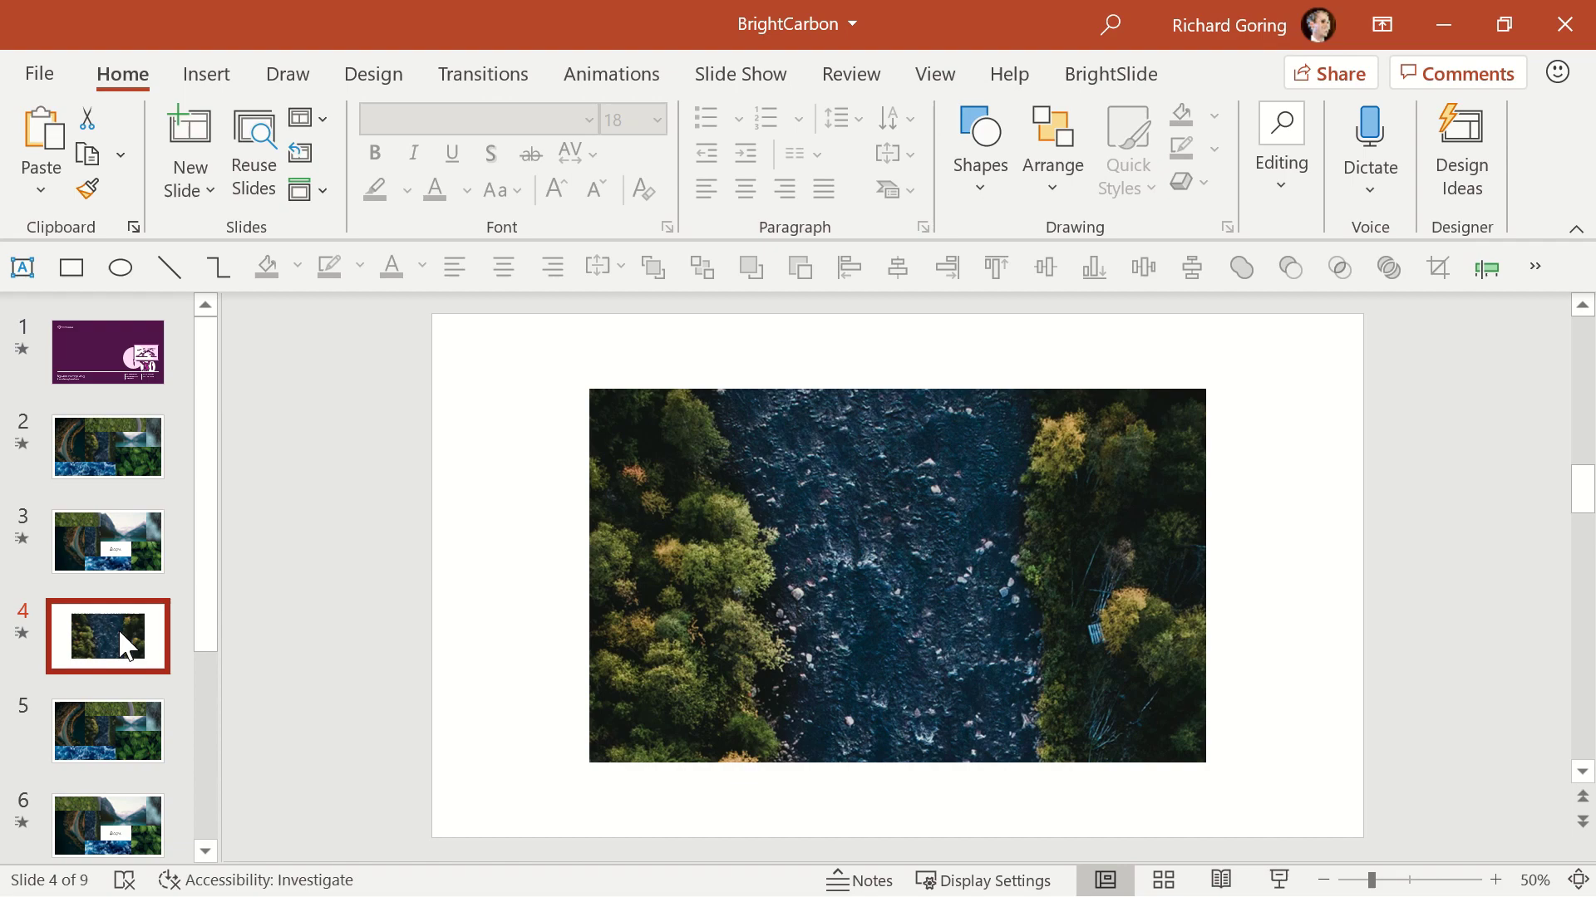
key("ctrl+d")
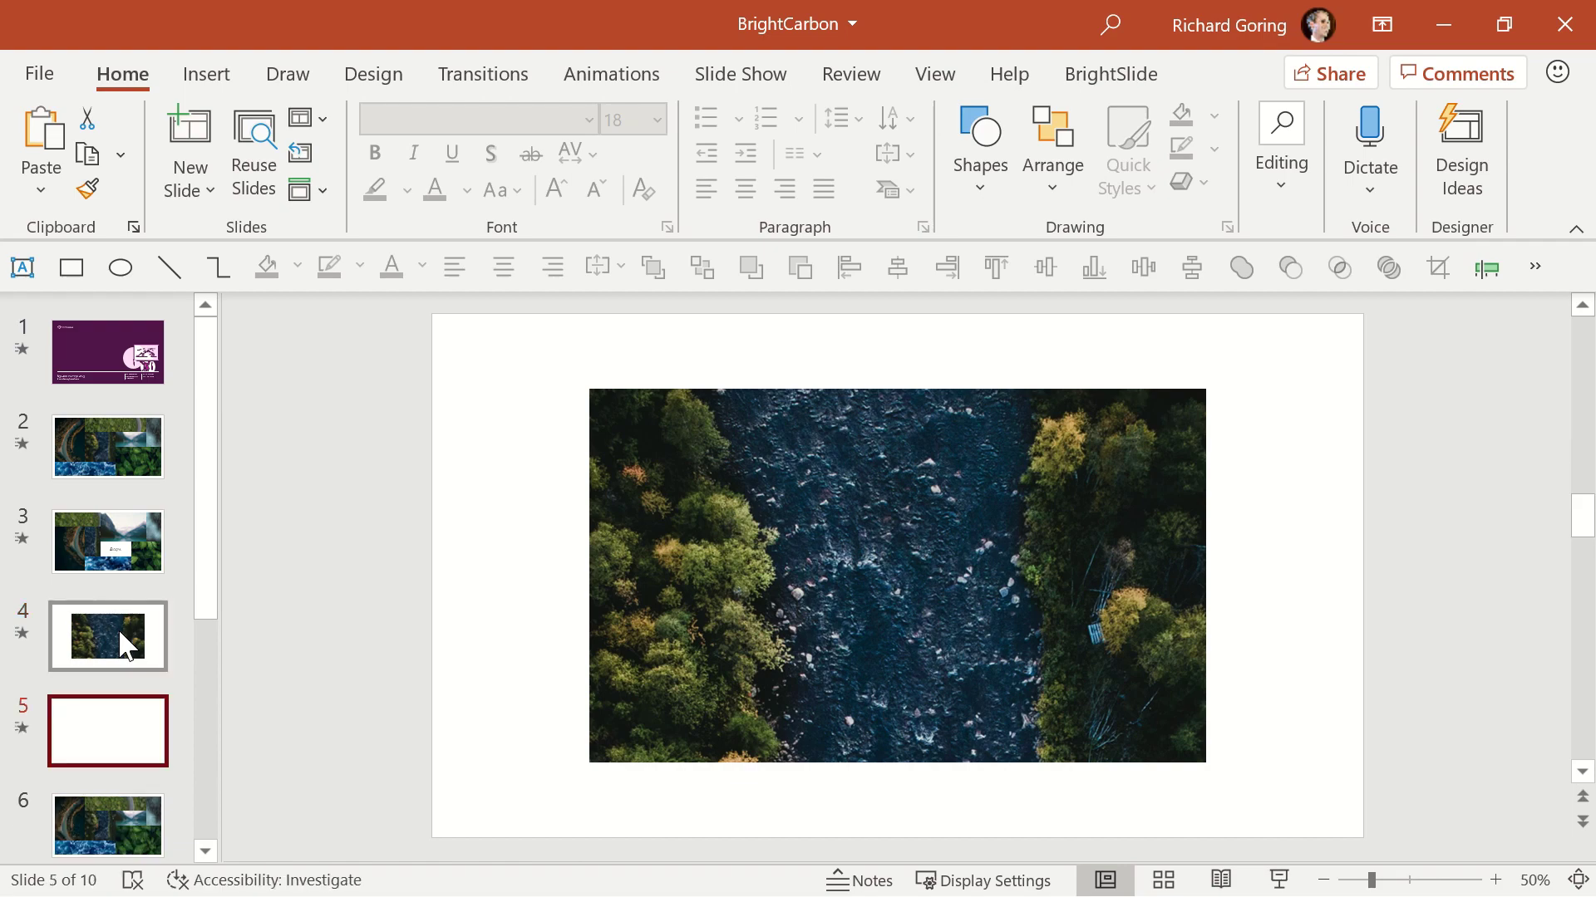
Pan slide 5's photo within its crop to show a different stretch of river.
left_click(883, 666)
left_click(1442, 283)
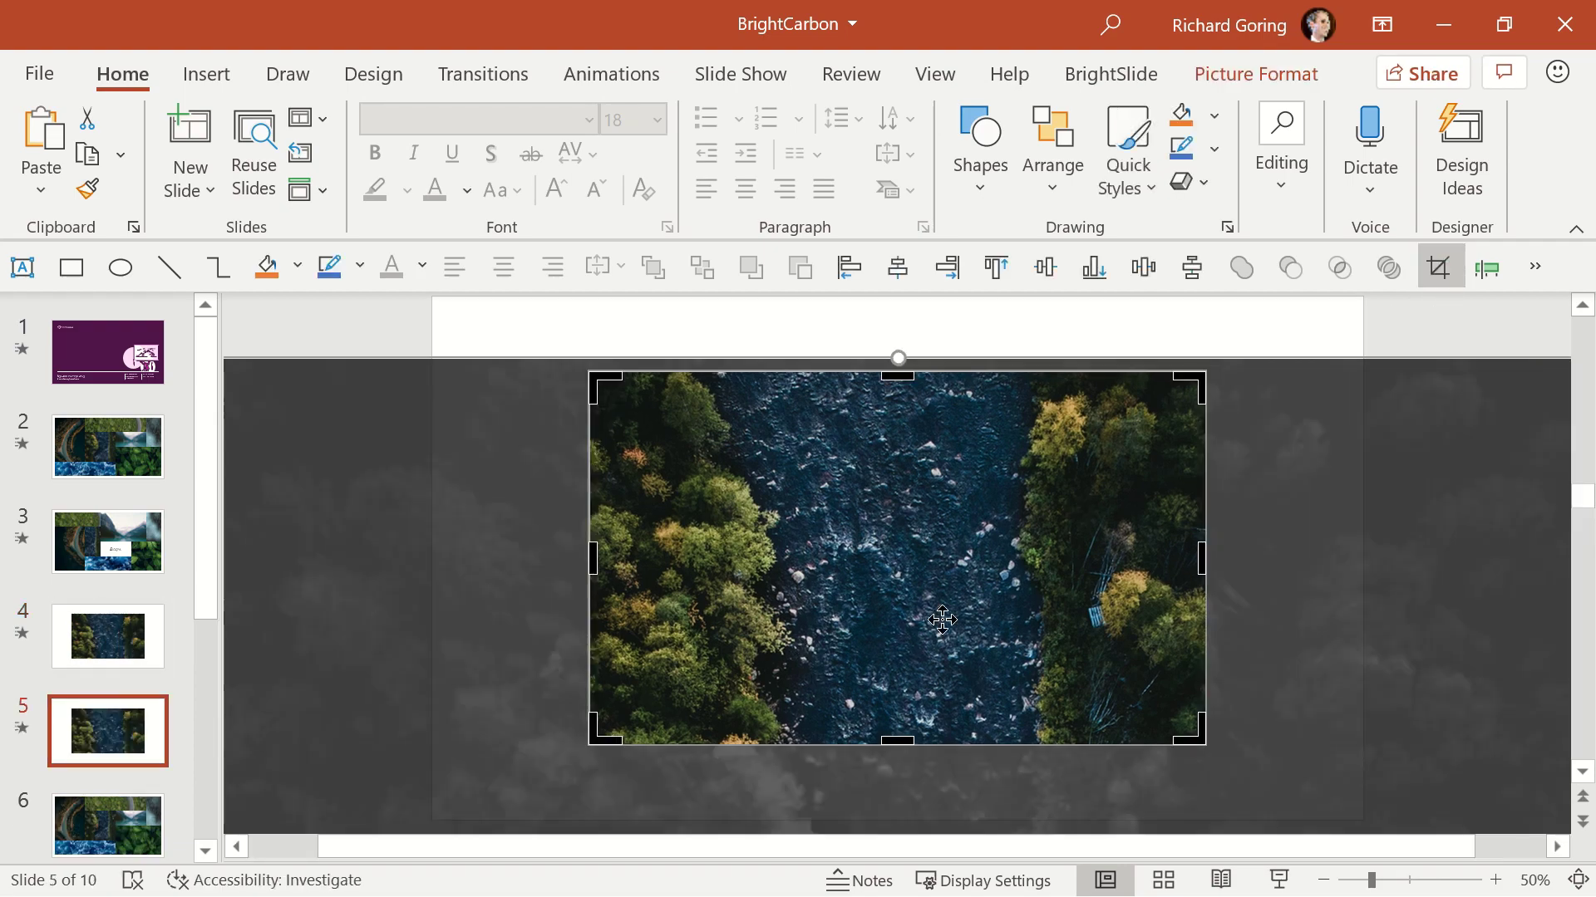
left_click_drag(885, 693, 876, 570)
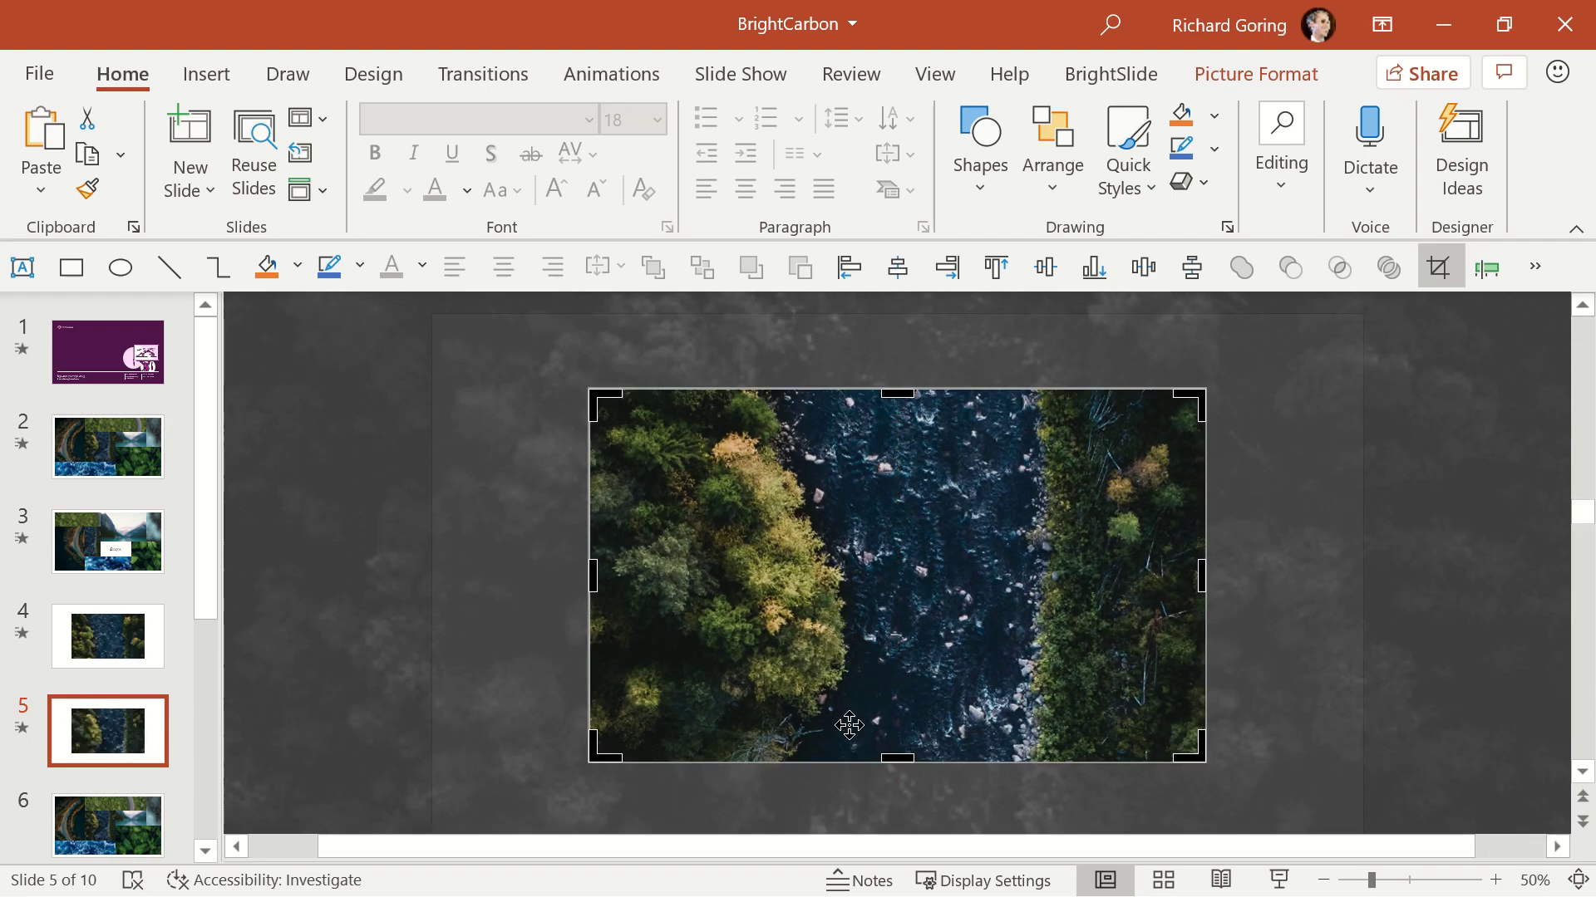
left_click_drag(847, 723, 852, 393)
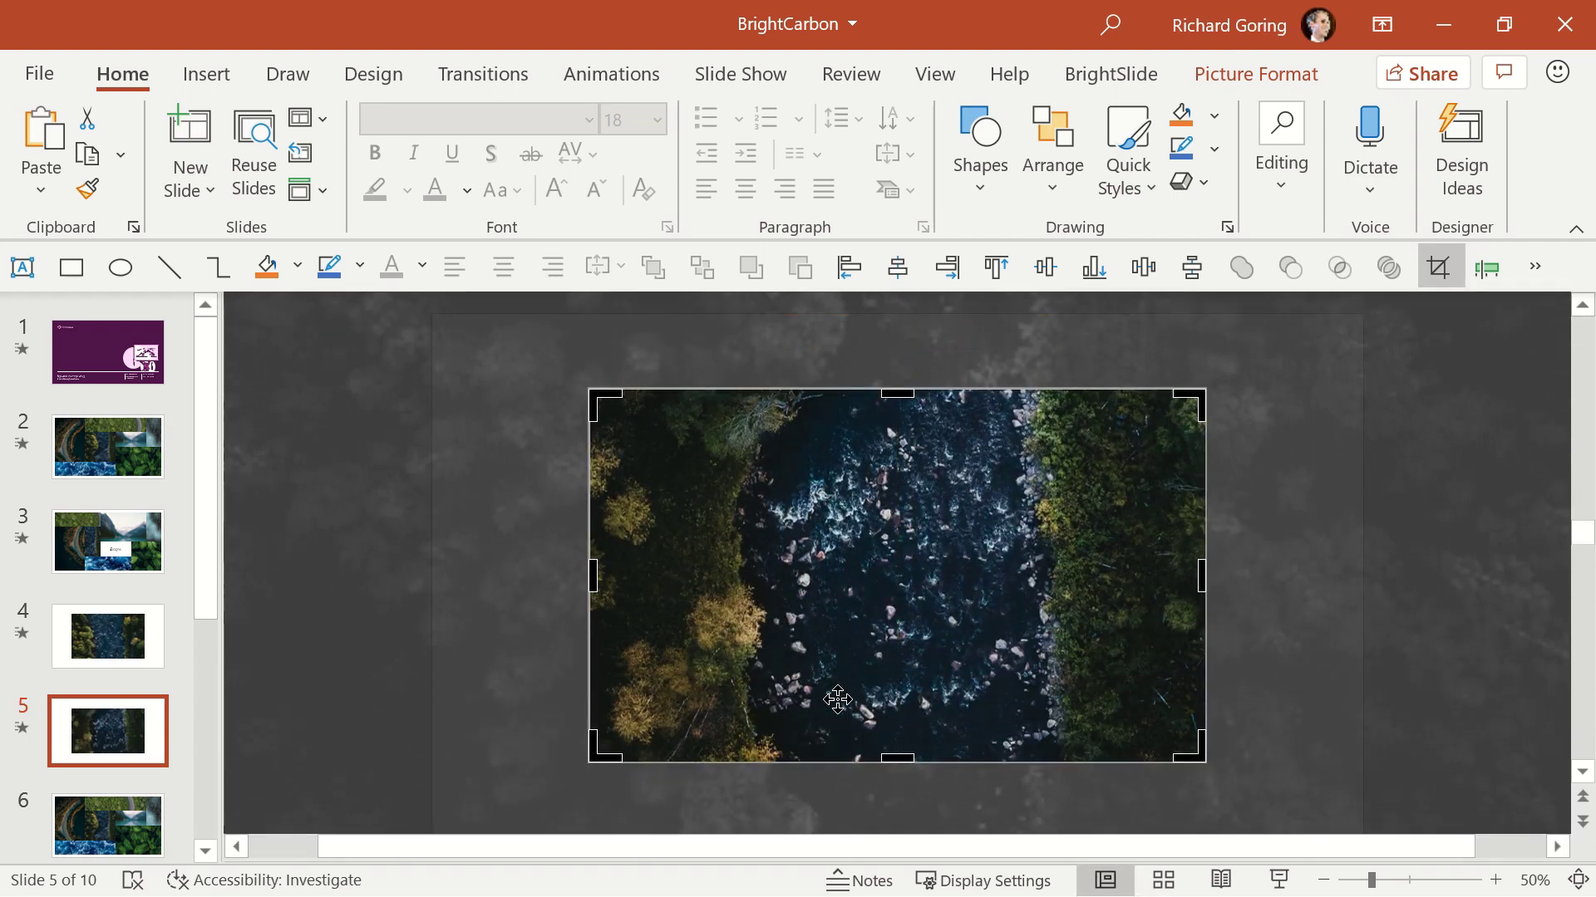
left_click_drag(840, 695, 833, 607)
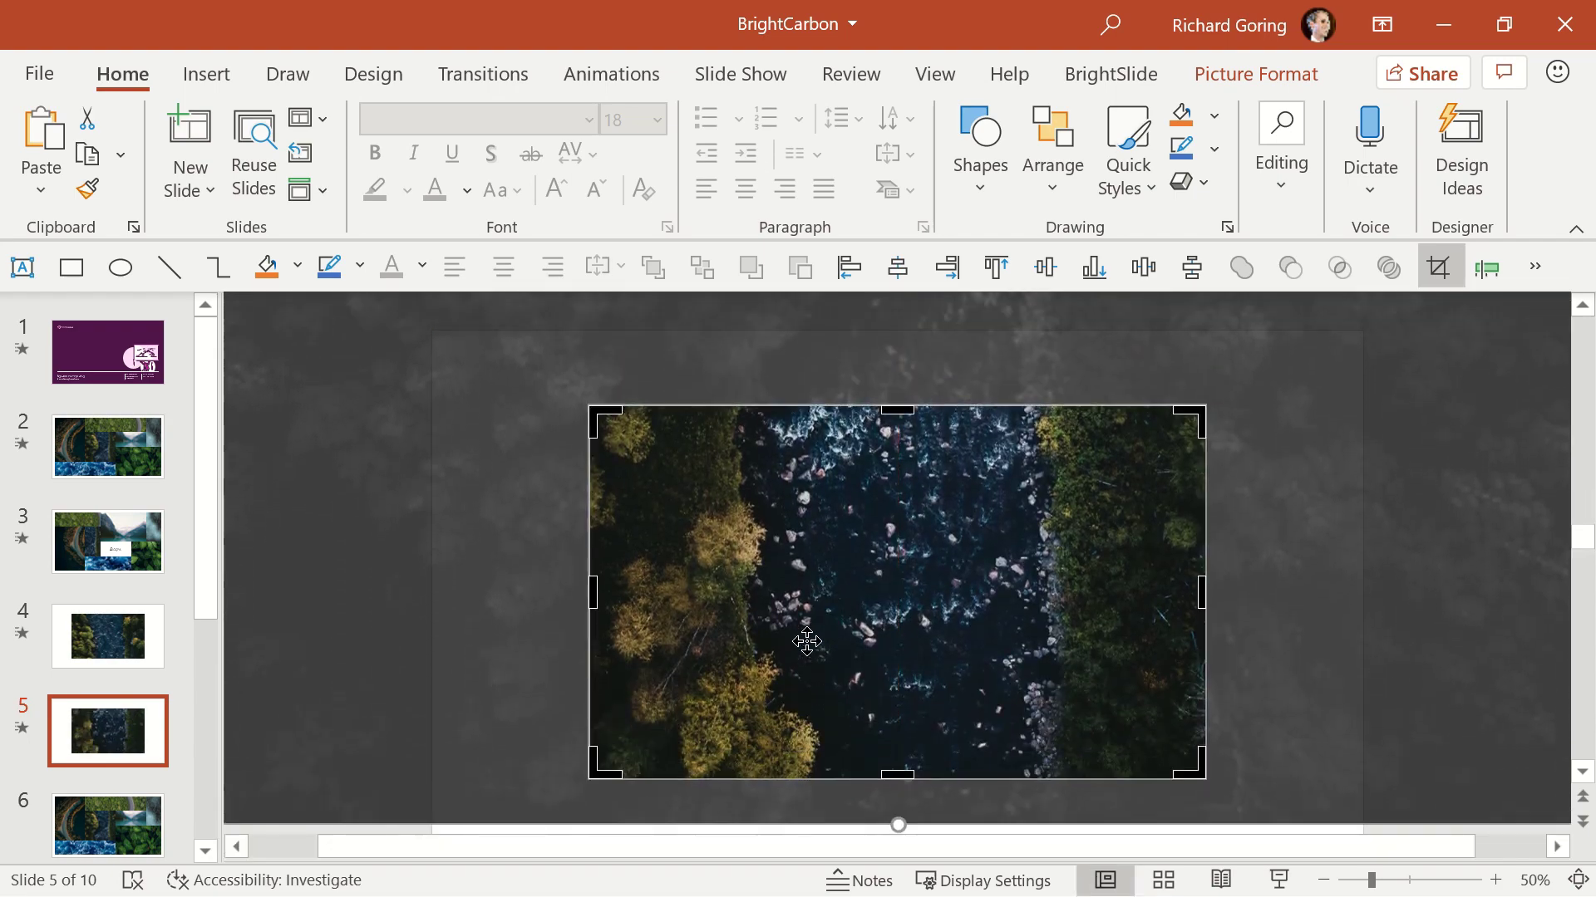
key("Escape")
Give slide 5 a 2-second Morph transition and preview it.
left_click(482, 74)
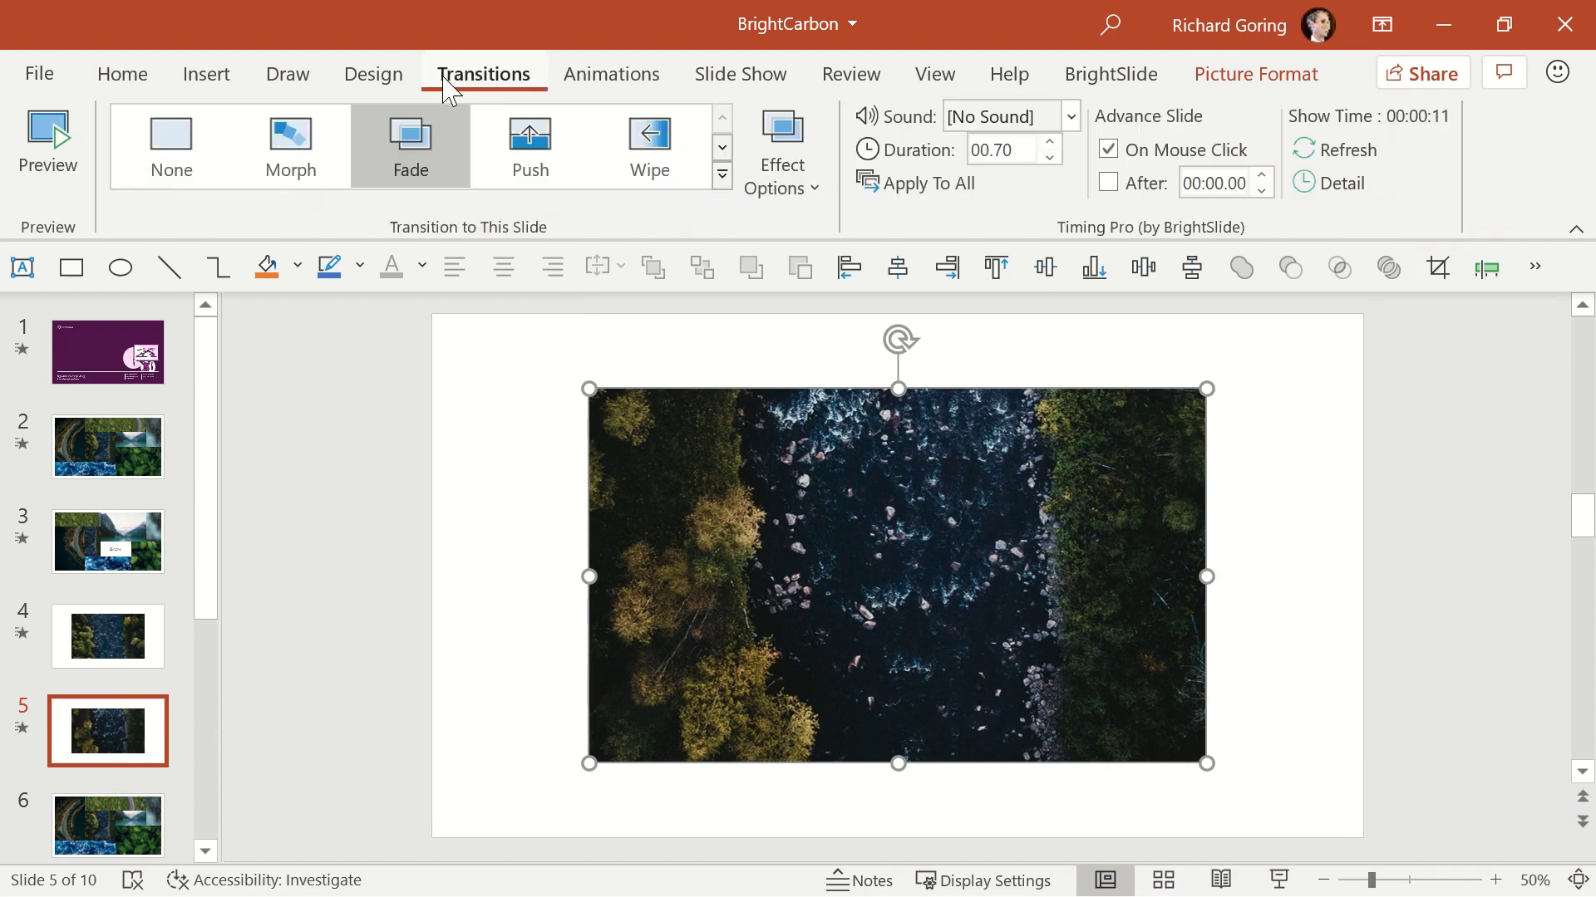
left_click(268, 176)
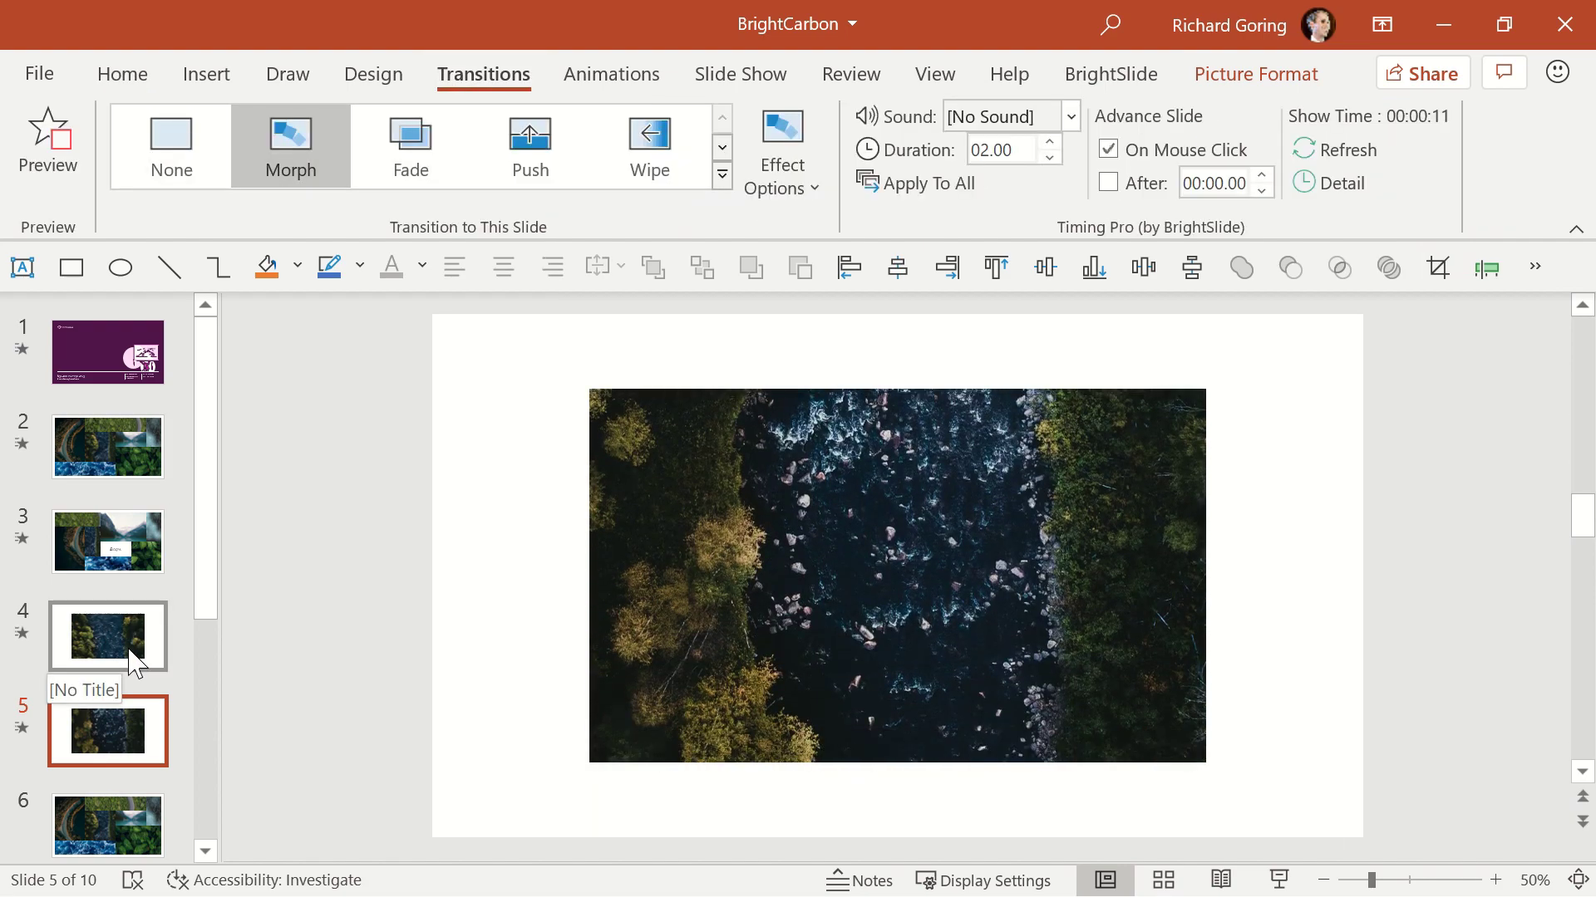
left_click(1440, 267)
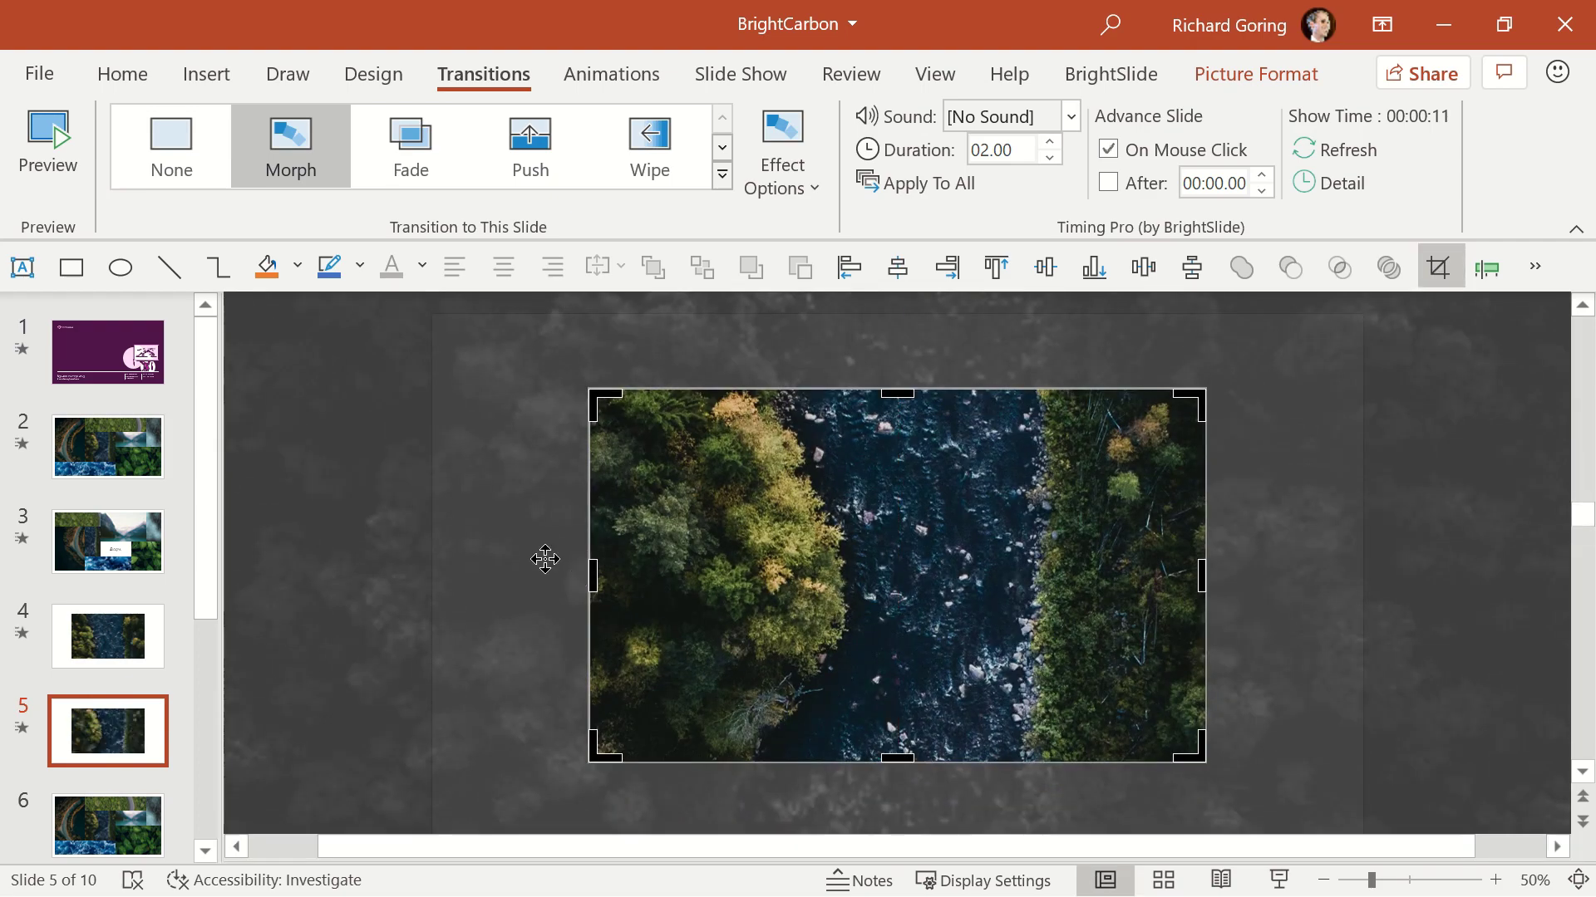
left_click(301, 158)
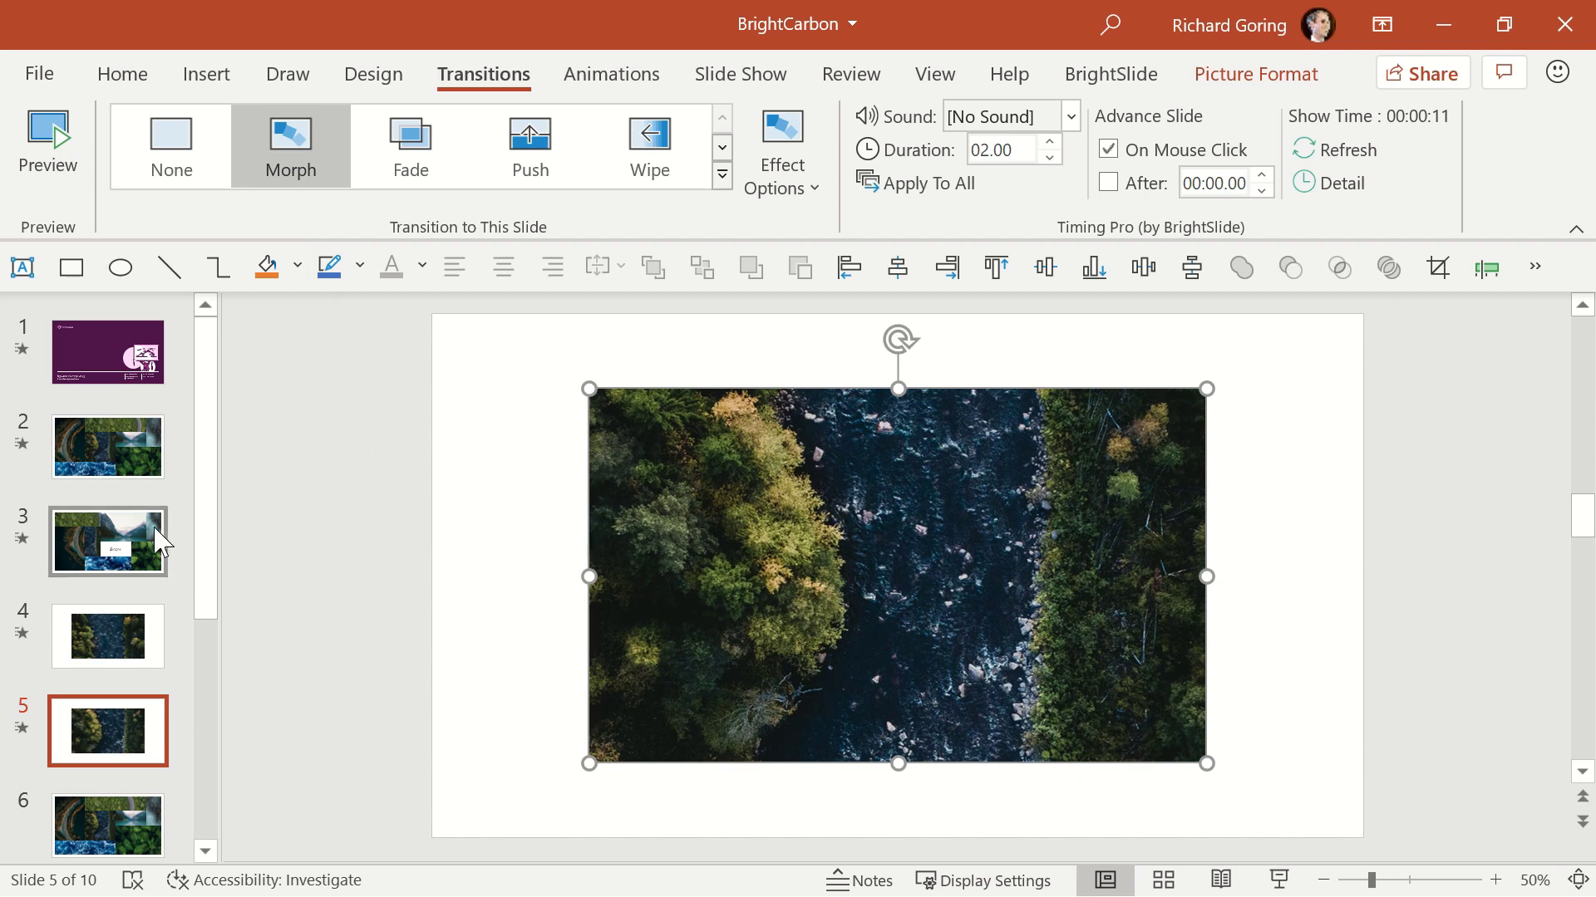
Open slide 2's bottom ocean-waves picture in crop mode to show its full uncropped image.
left_click(132, 470)
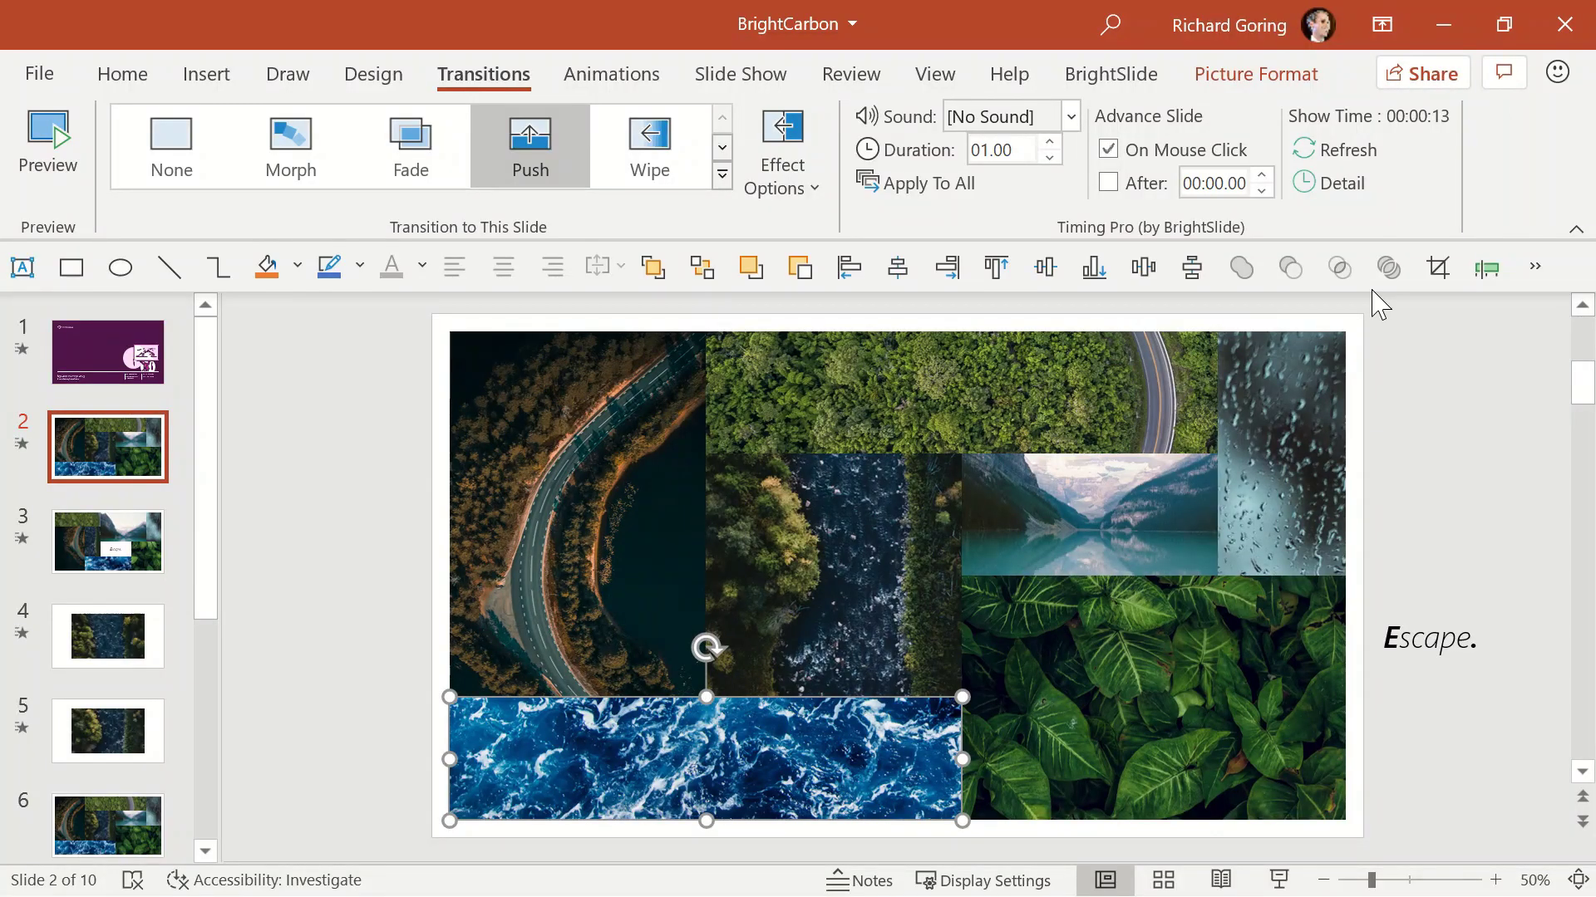
left_click(1438, 267)
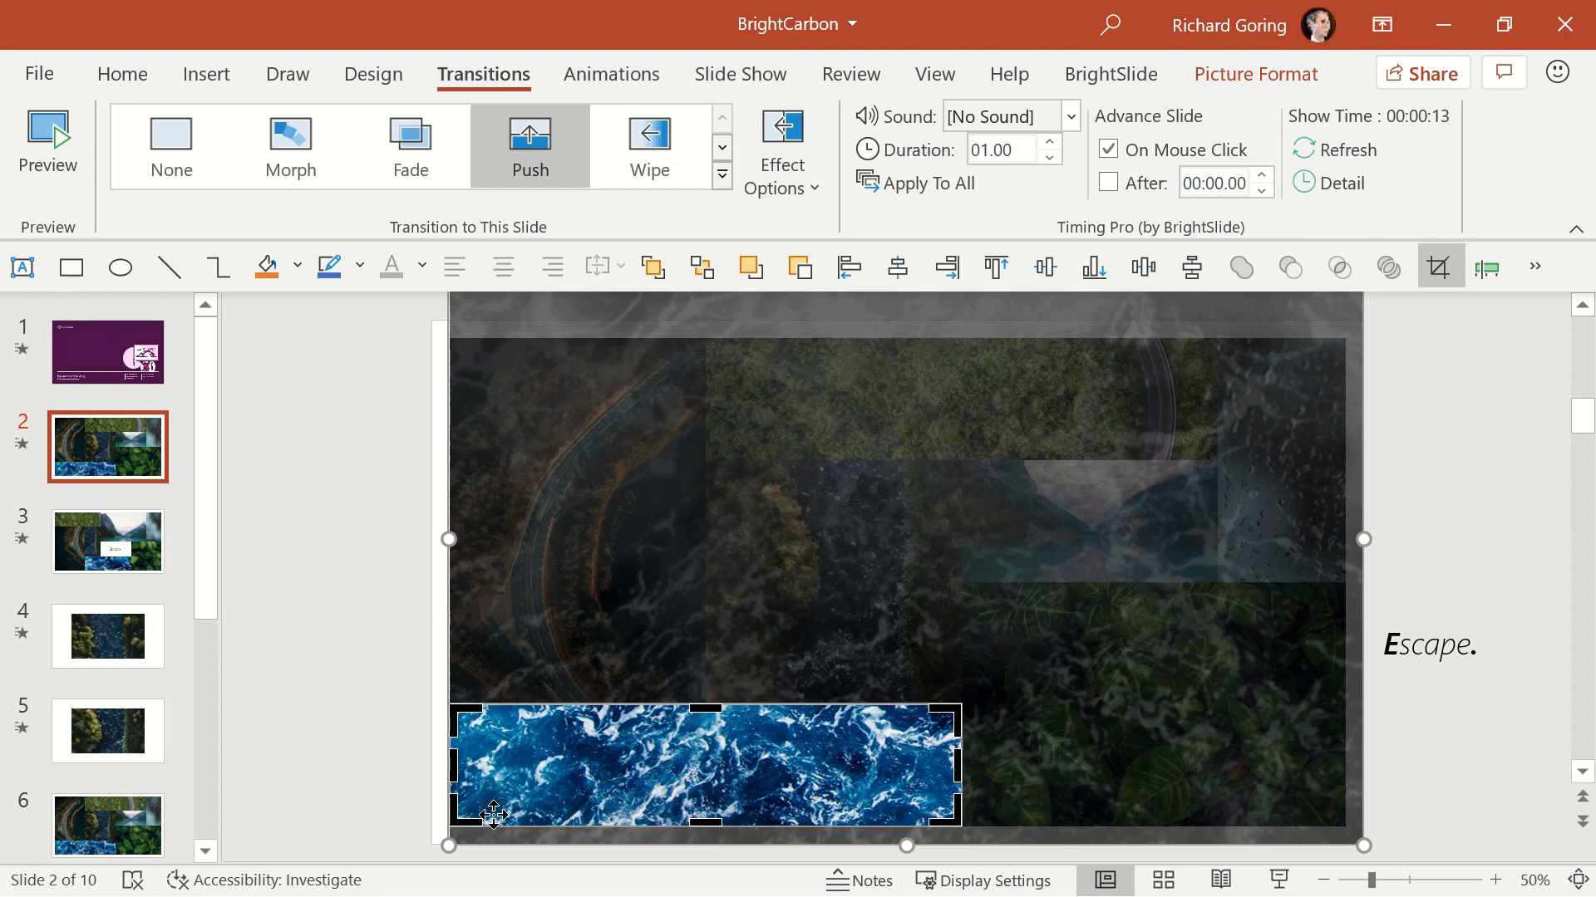
Inspect slide 3's ocean picture in crop mode for comparison, then return to slide 2.
left_click(23, 539)
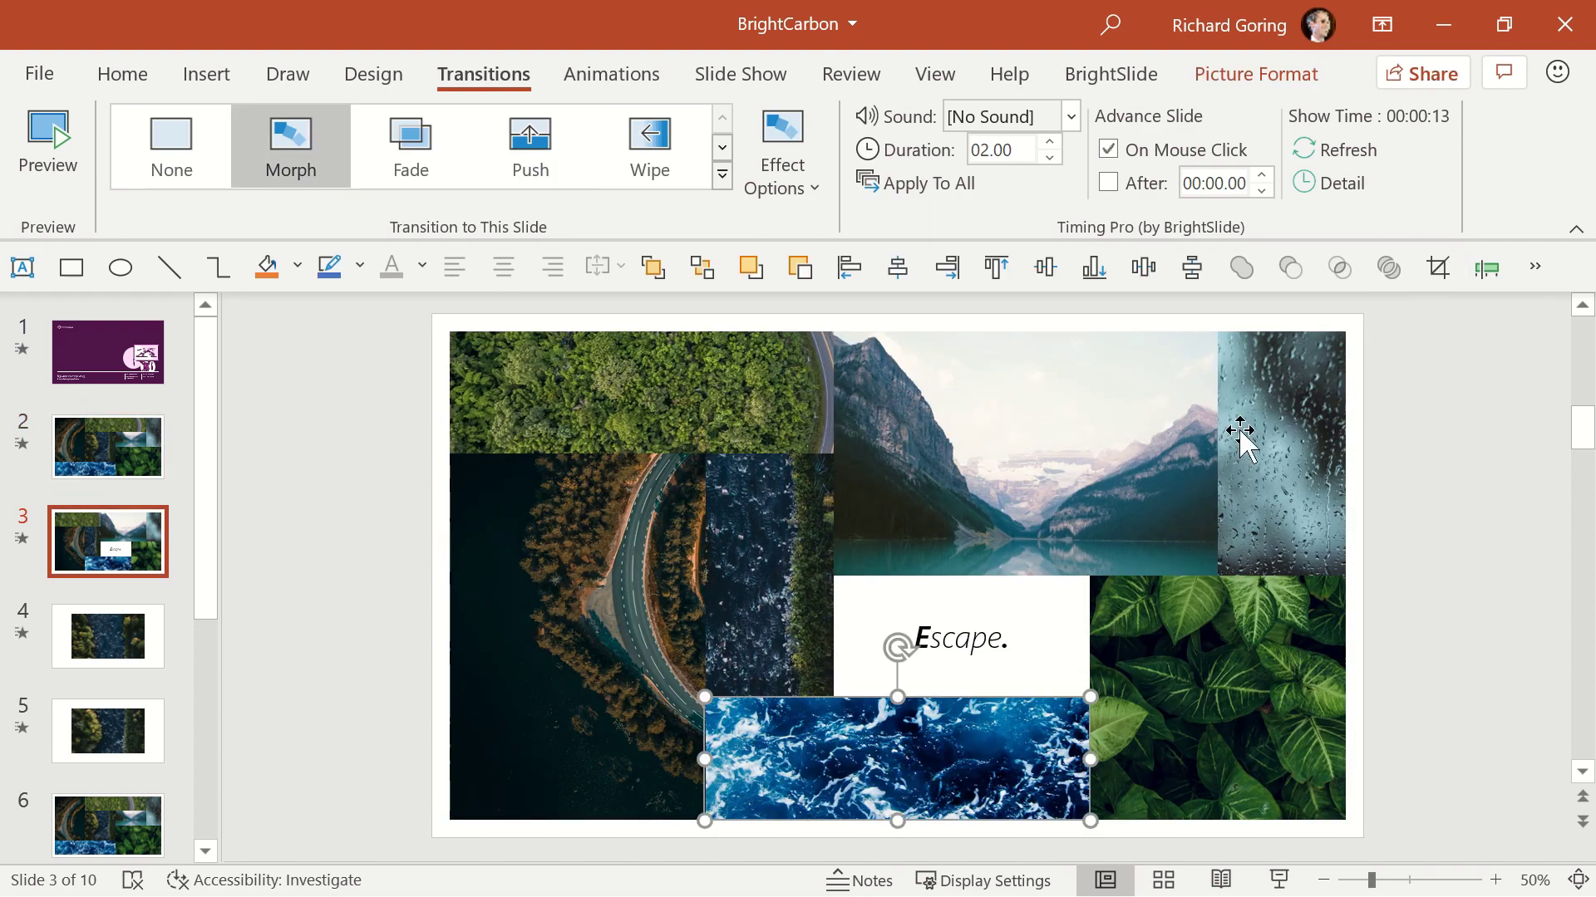
left_click(1438, 267)
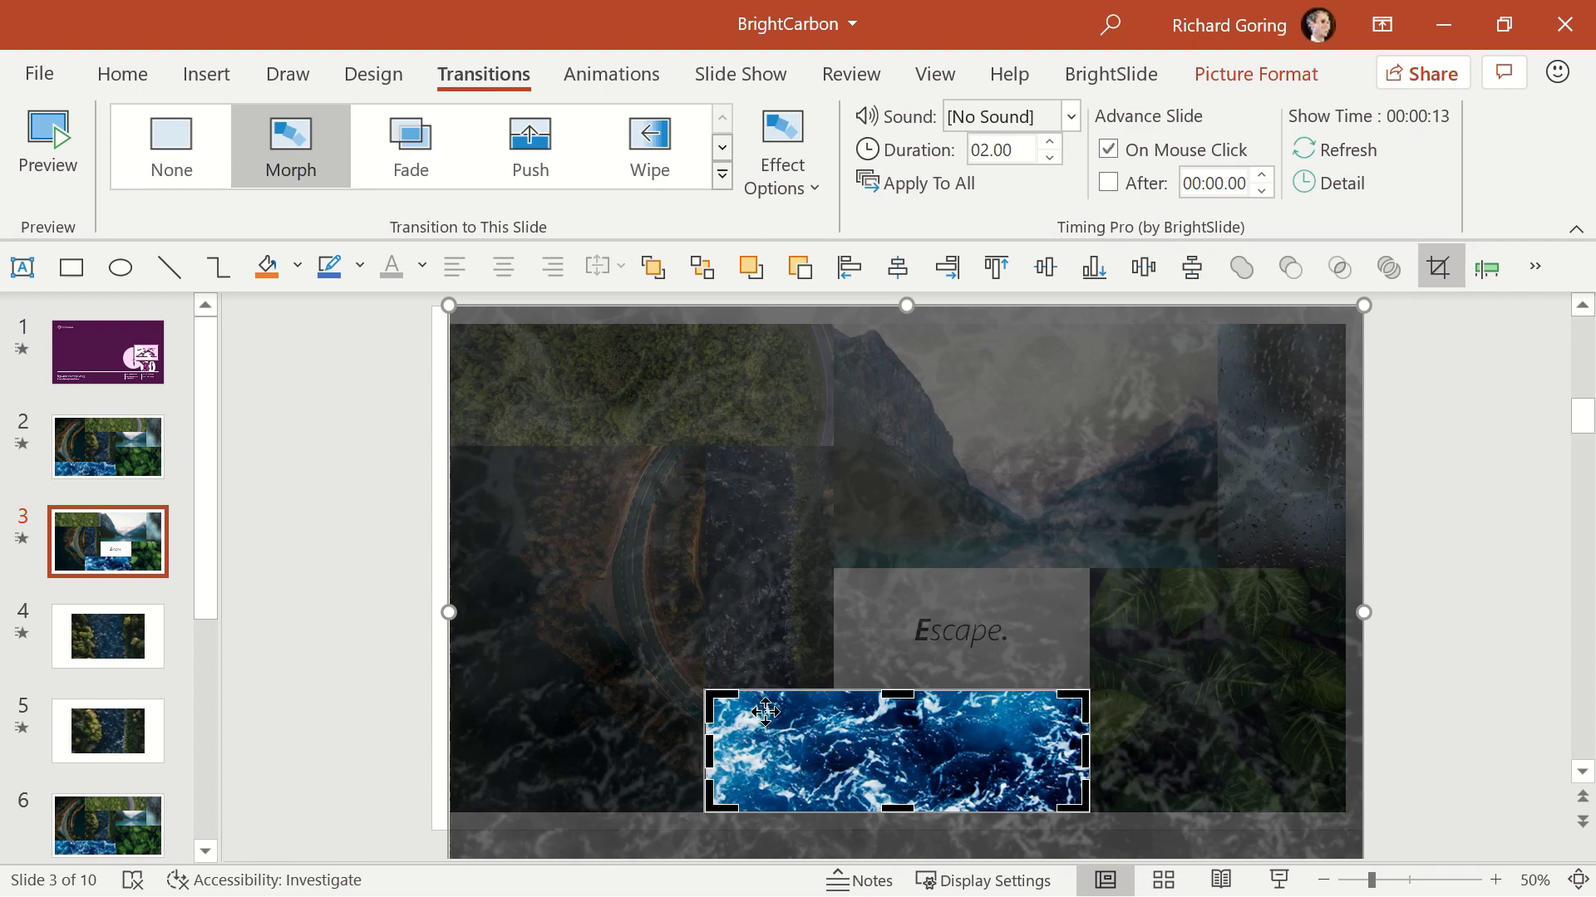
left_click(129, 461)
Preview the slideshow, then shift the ocean photo within its crop to show lighter water.
key("shift+F5")
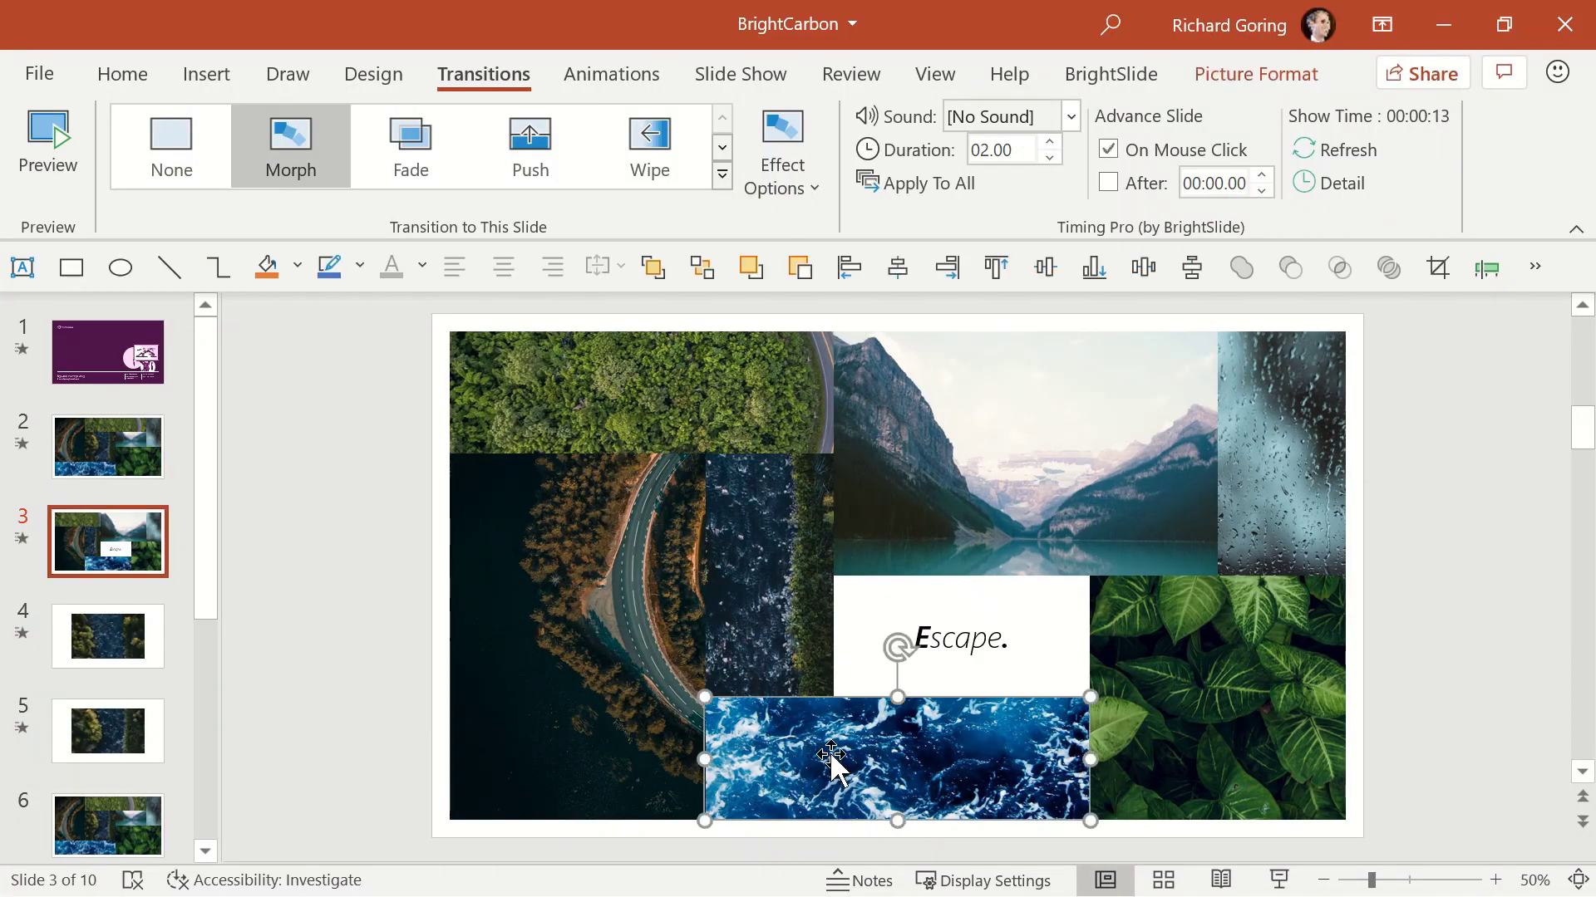
left_click(1437, 266)
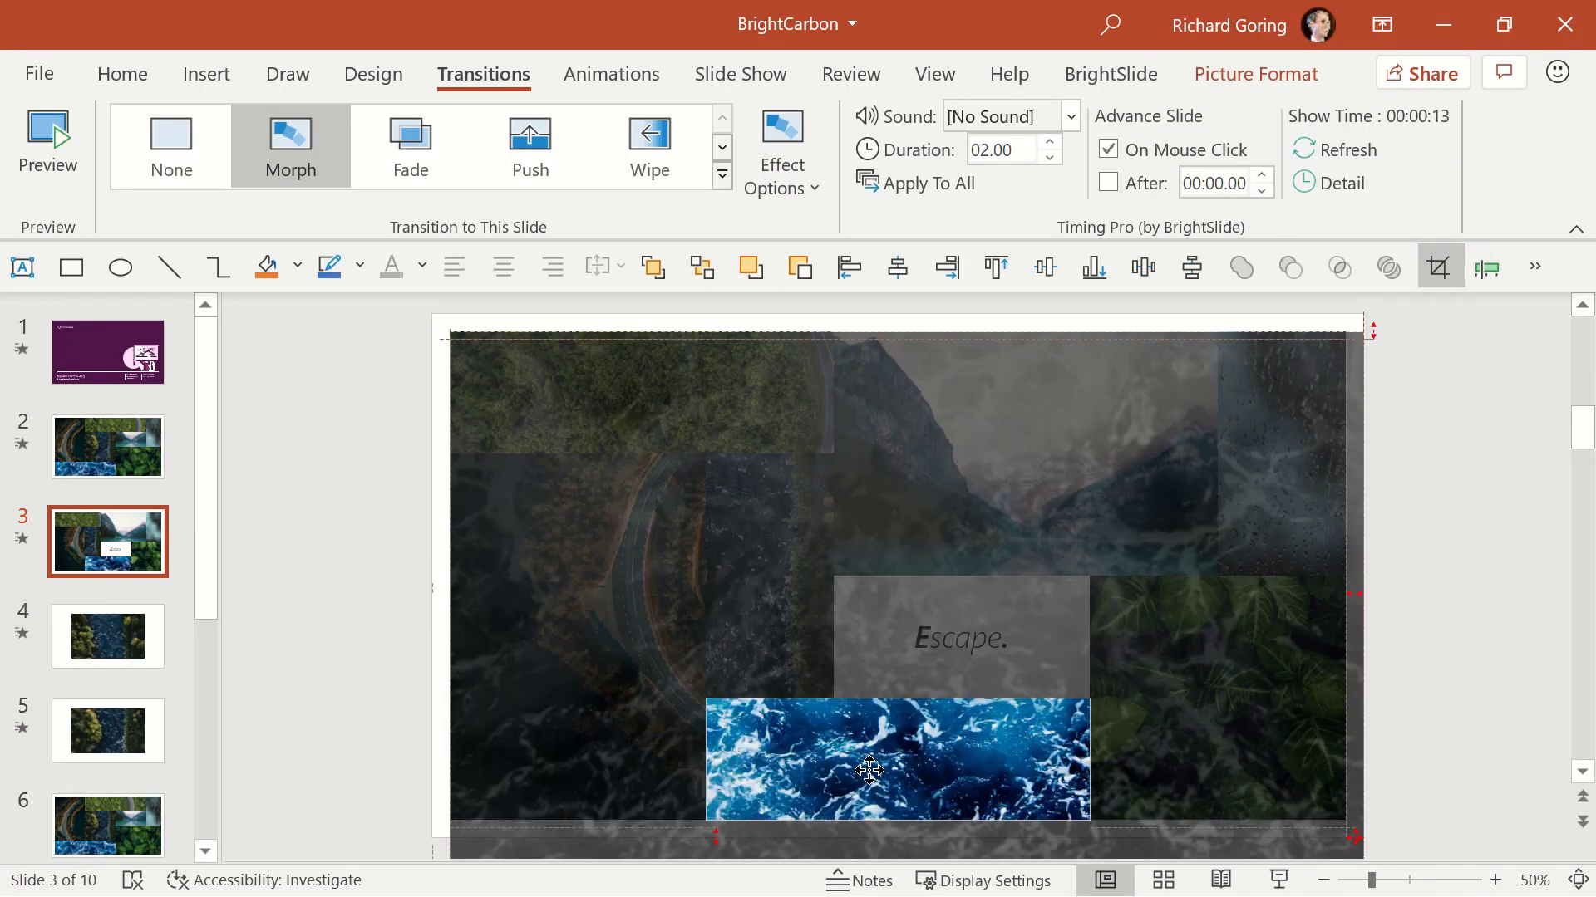
left_click_drag(858, 745, 831, 831)
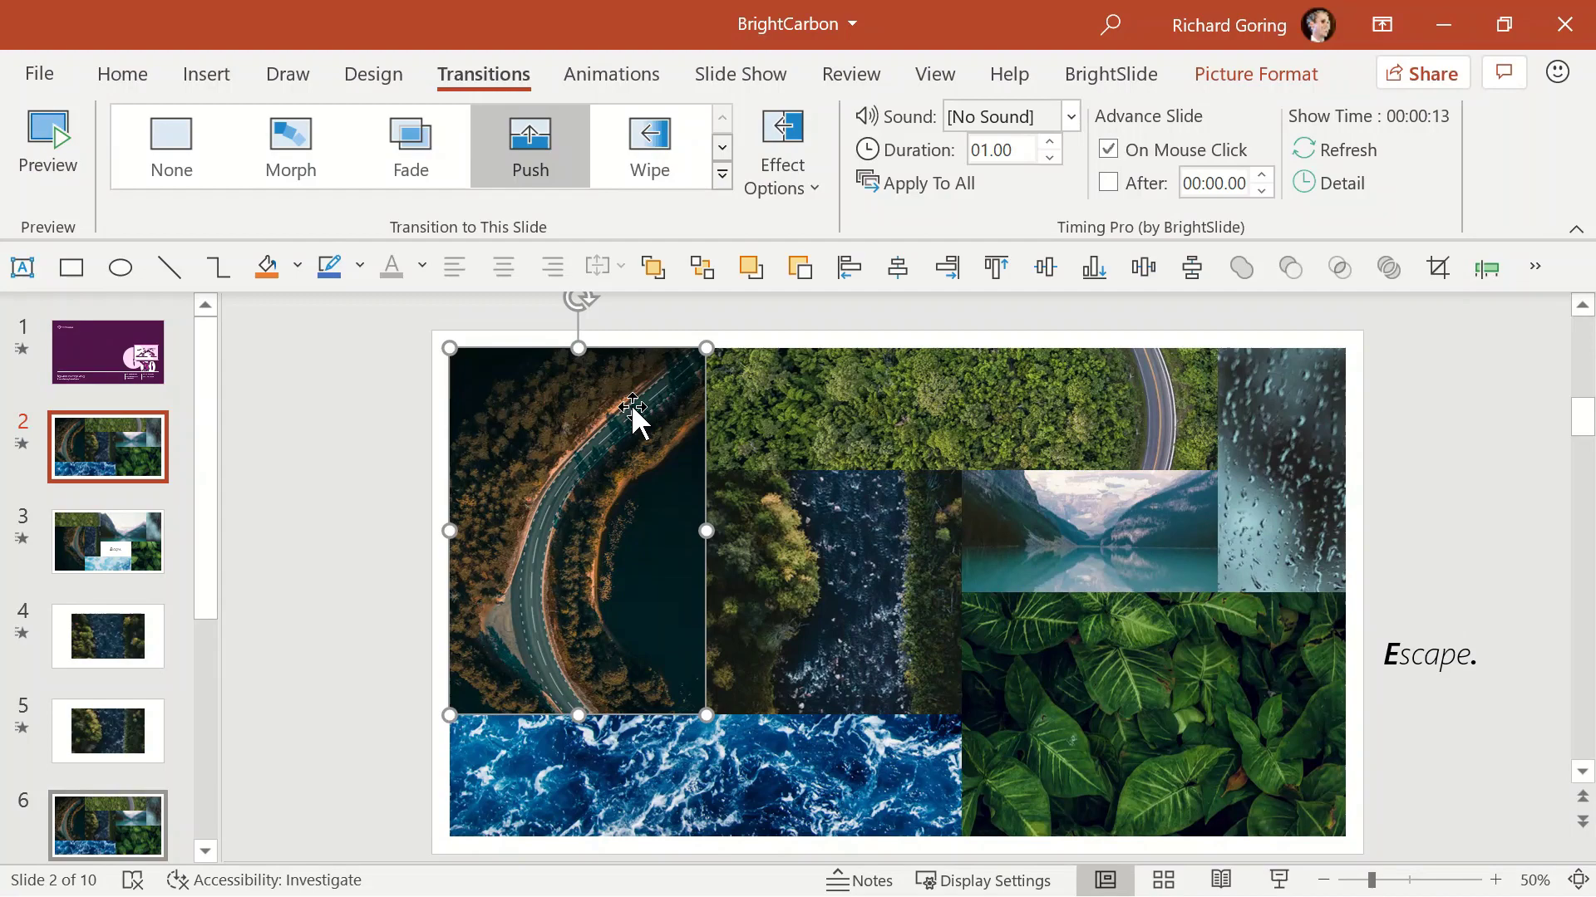
Select the road, collage and bottom water pictures on slide 2 one by one.
left_click(834, 437)
left_click(831, 548)
left_click(1072, 559)
left_click(1100, 605)
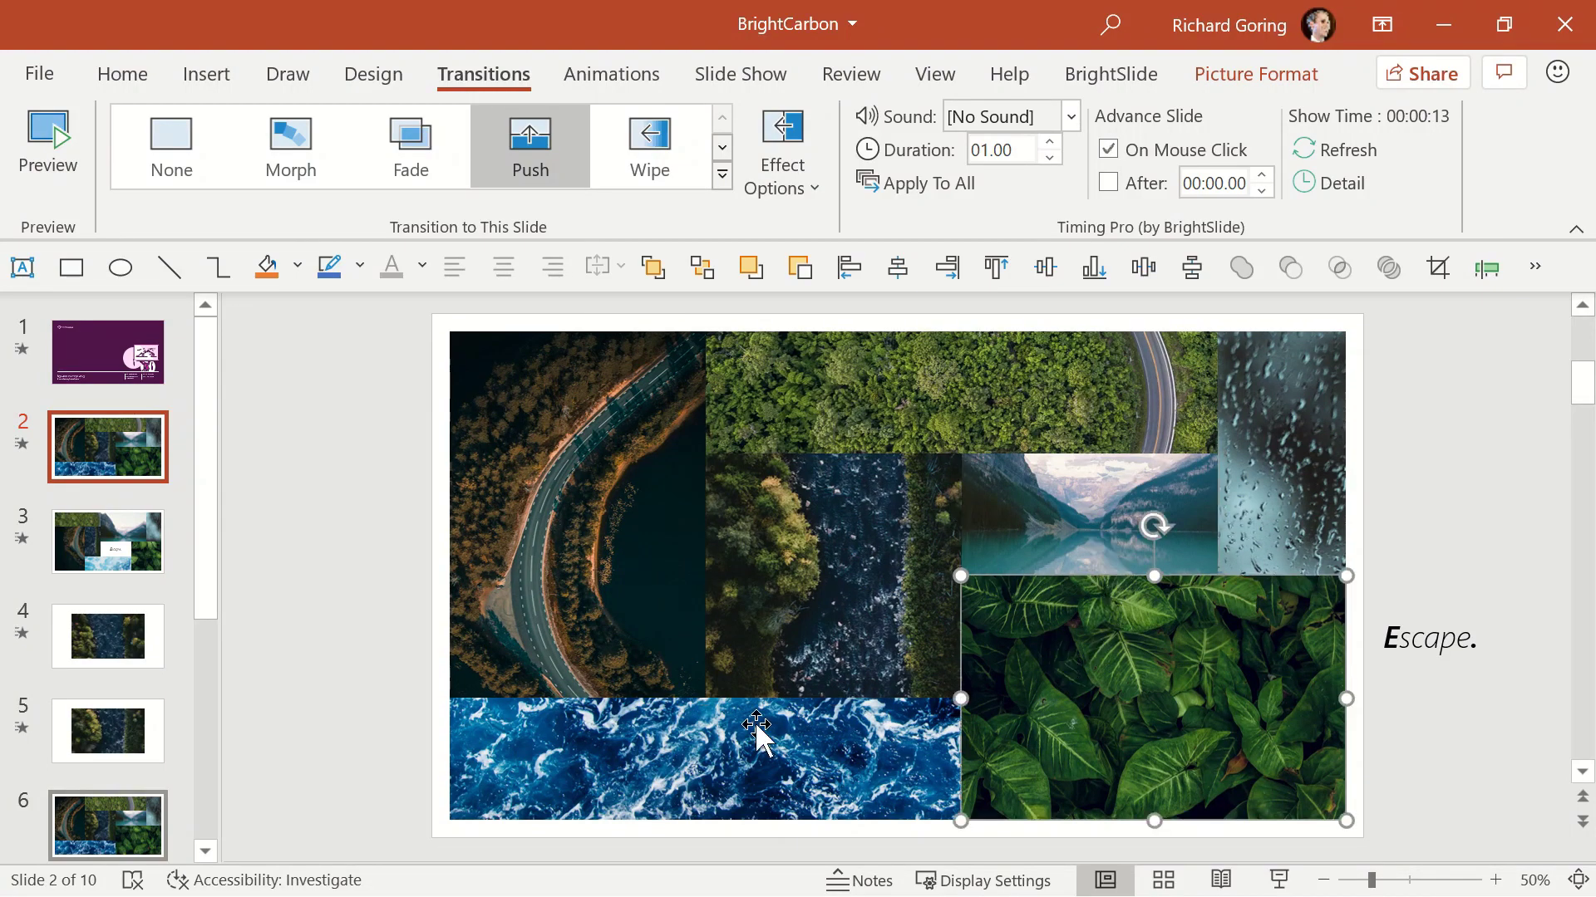
left_click(748, 722)
Check the forest, lake and river pictures on slide 3, then go to slide 6.
left_click(76, 522)
left_click(588, 397)
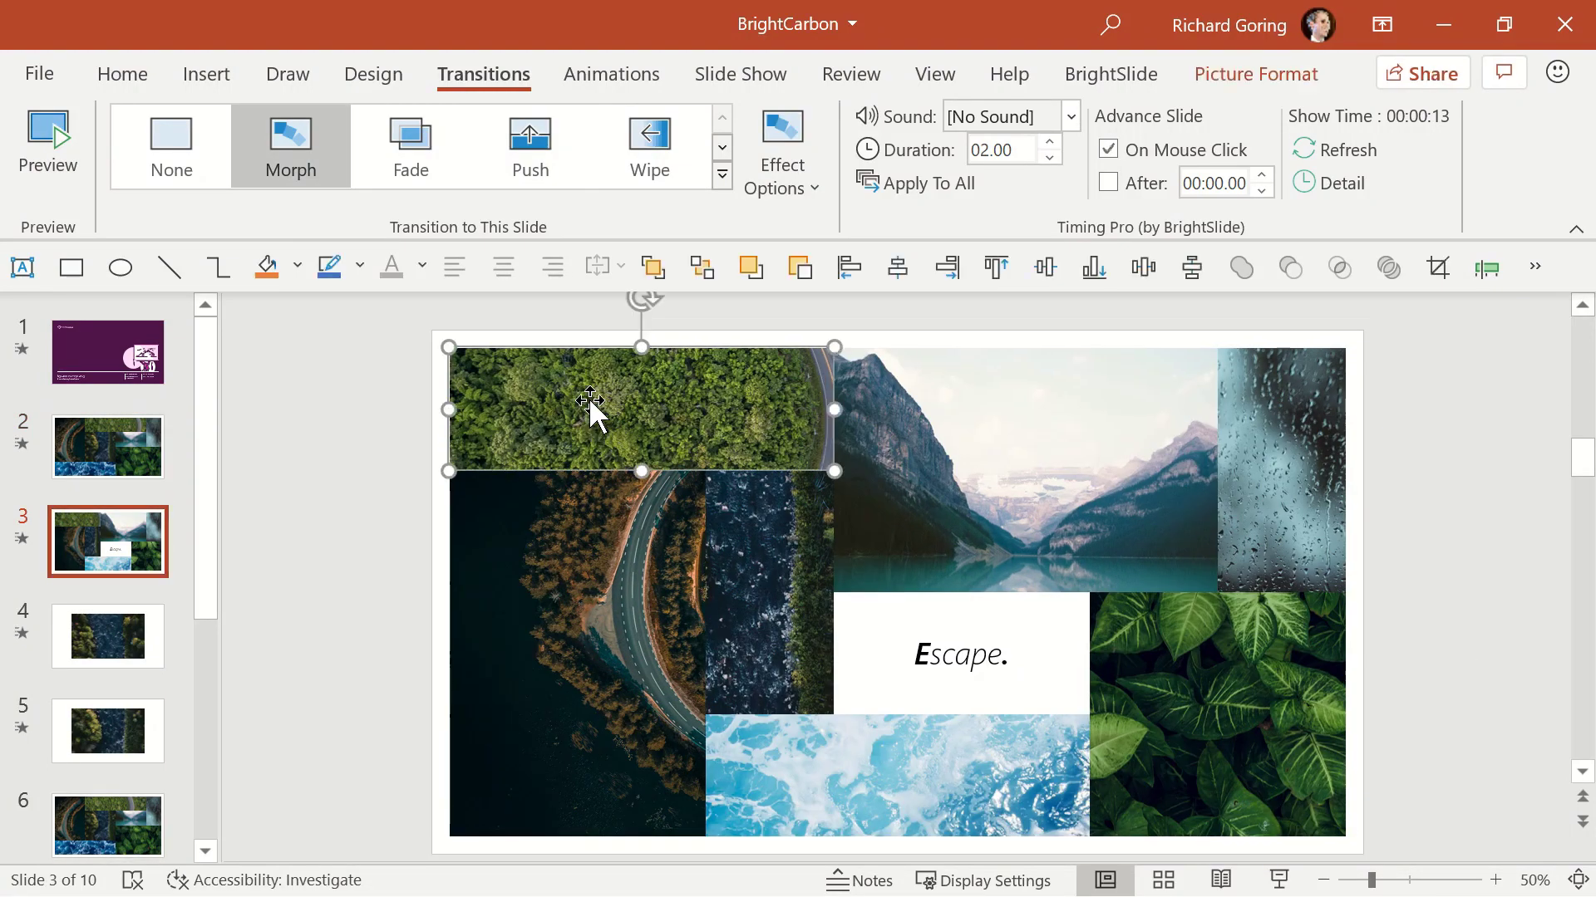
left_click(964, 421)
left_click(790, 579)
left_click(937, 403)
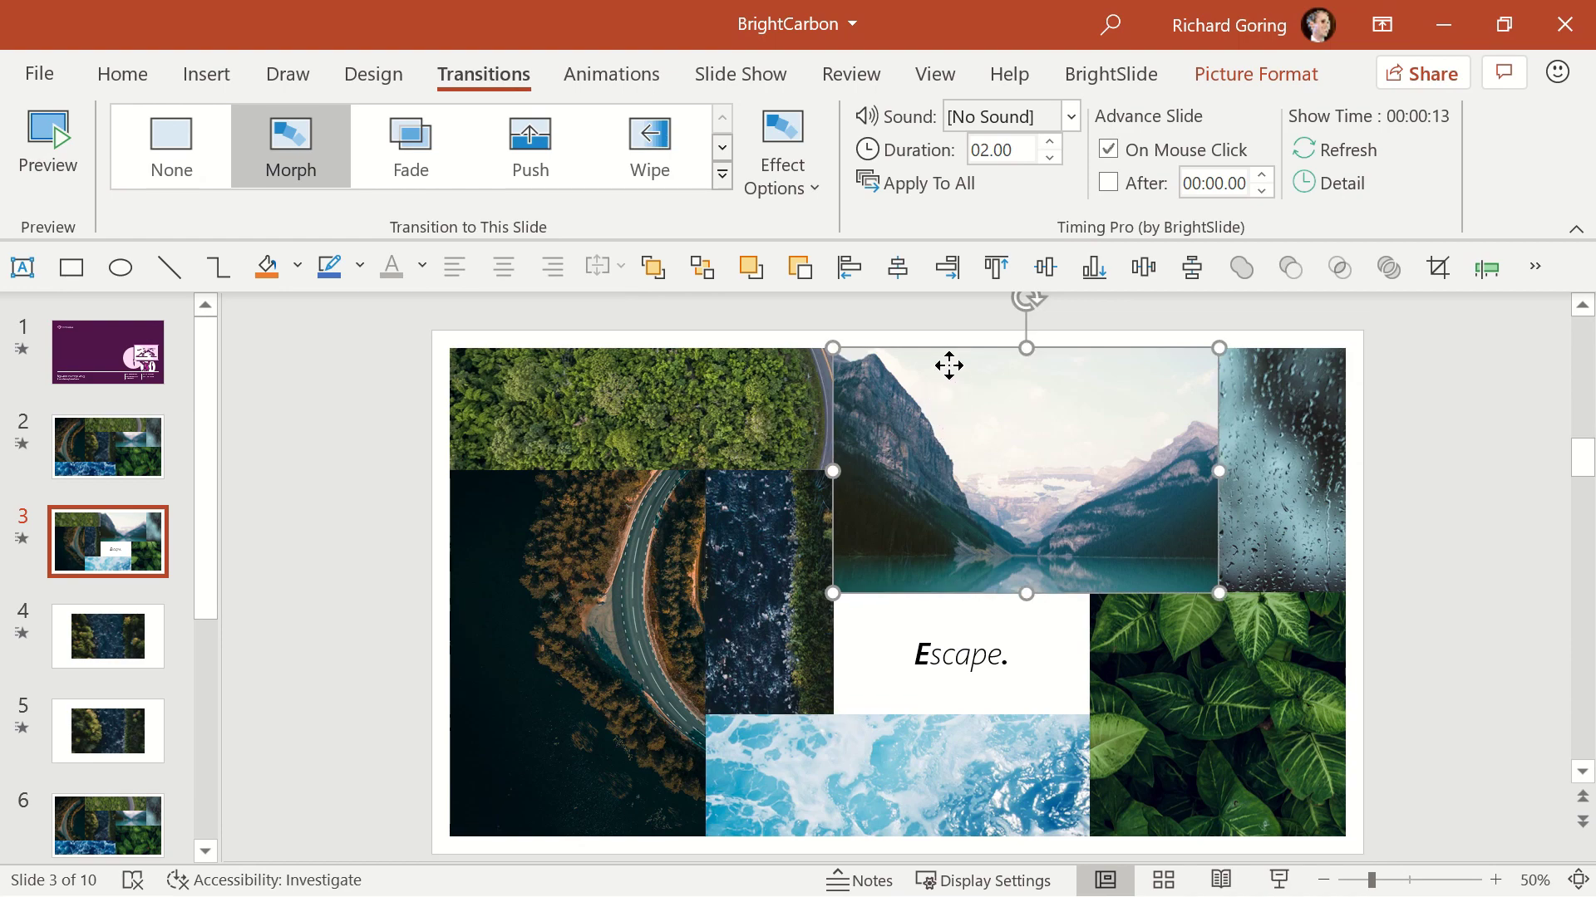
left_click_drag(947, 366, 949, 424)
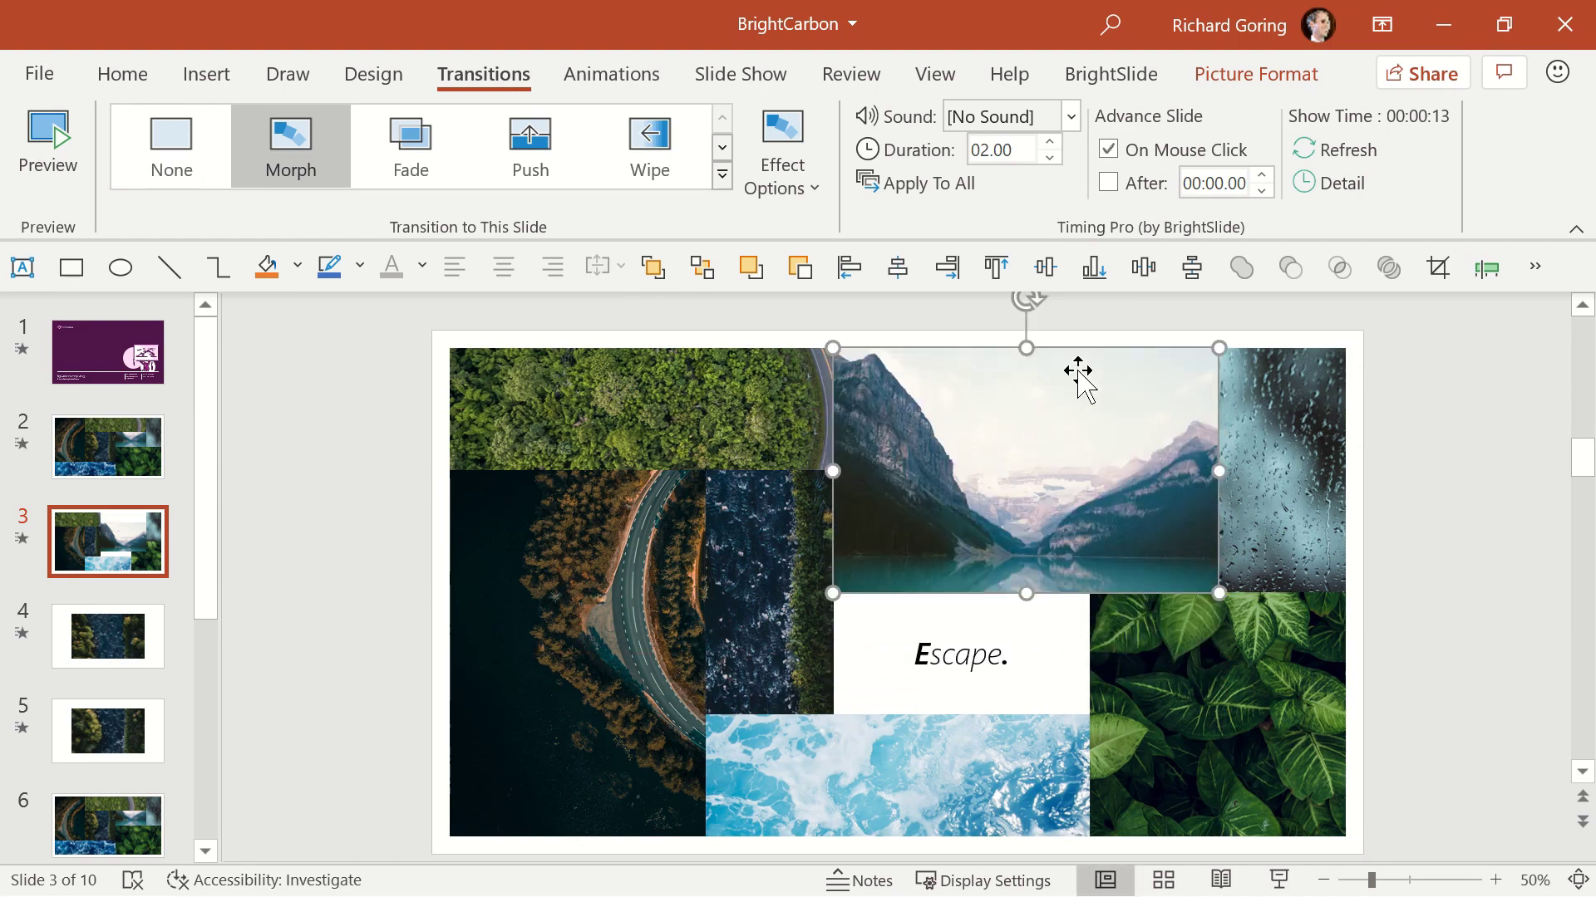
left_click(122, 814)
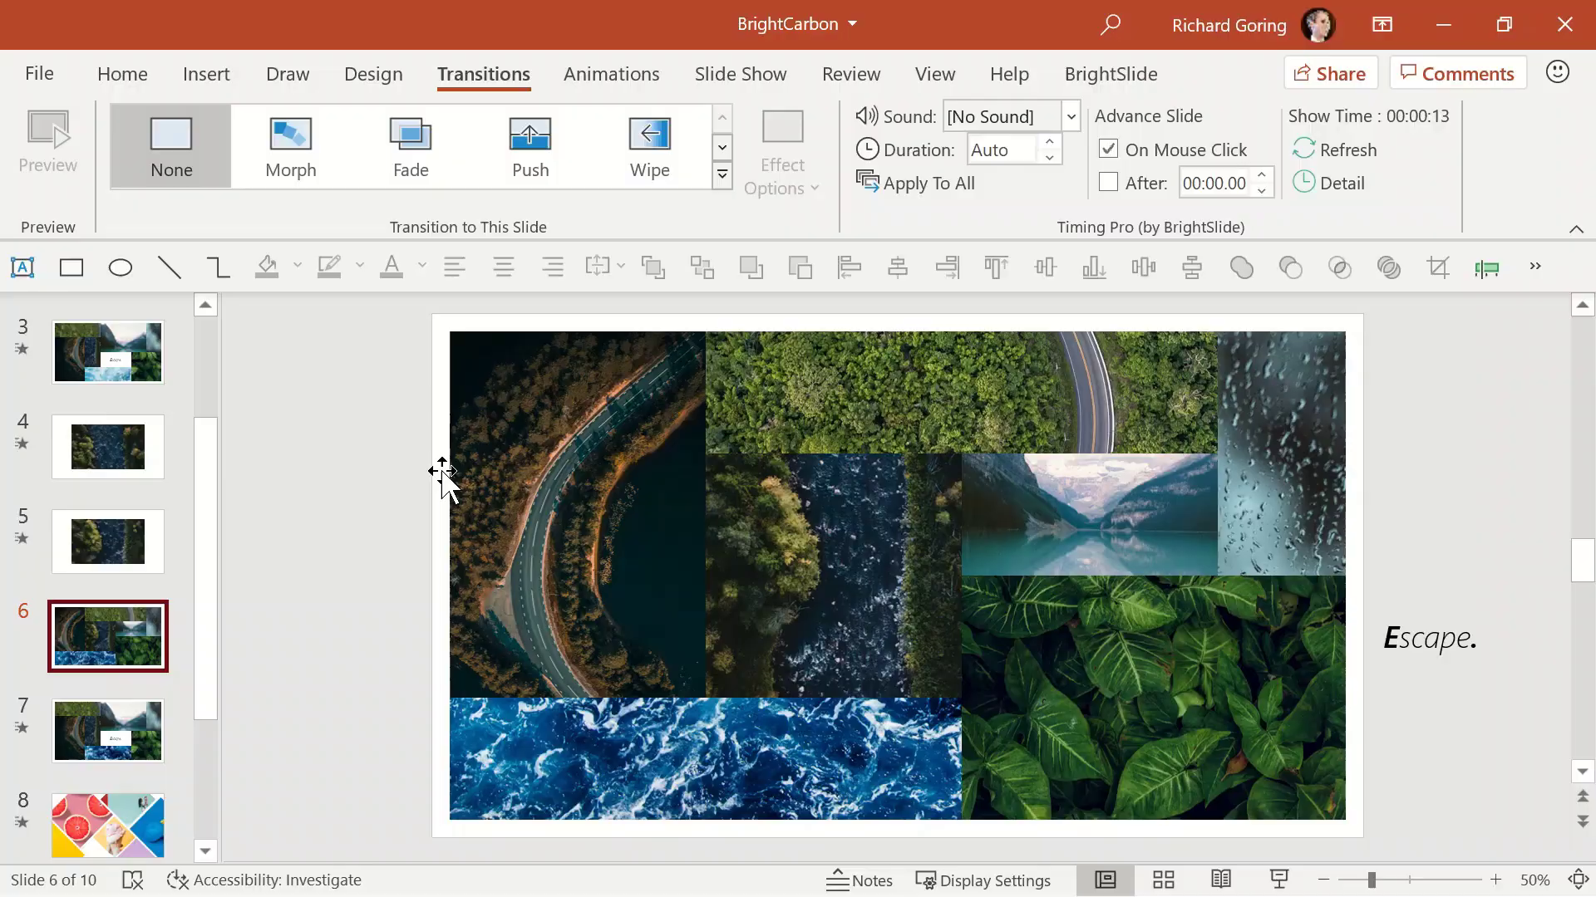
Select the road picture on slide 6 and the mountain lake picture on slide 7.
left_click(712, 402)
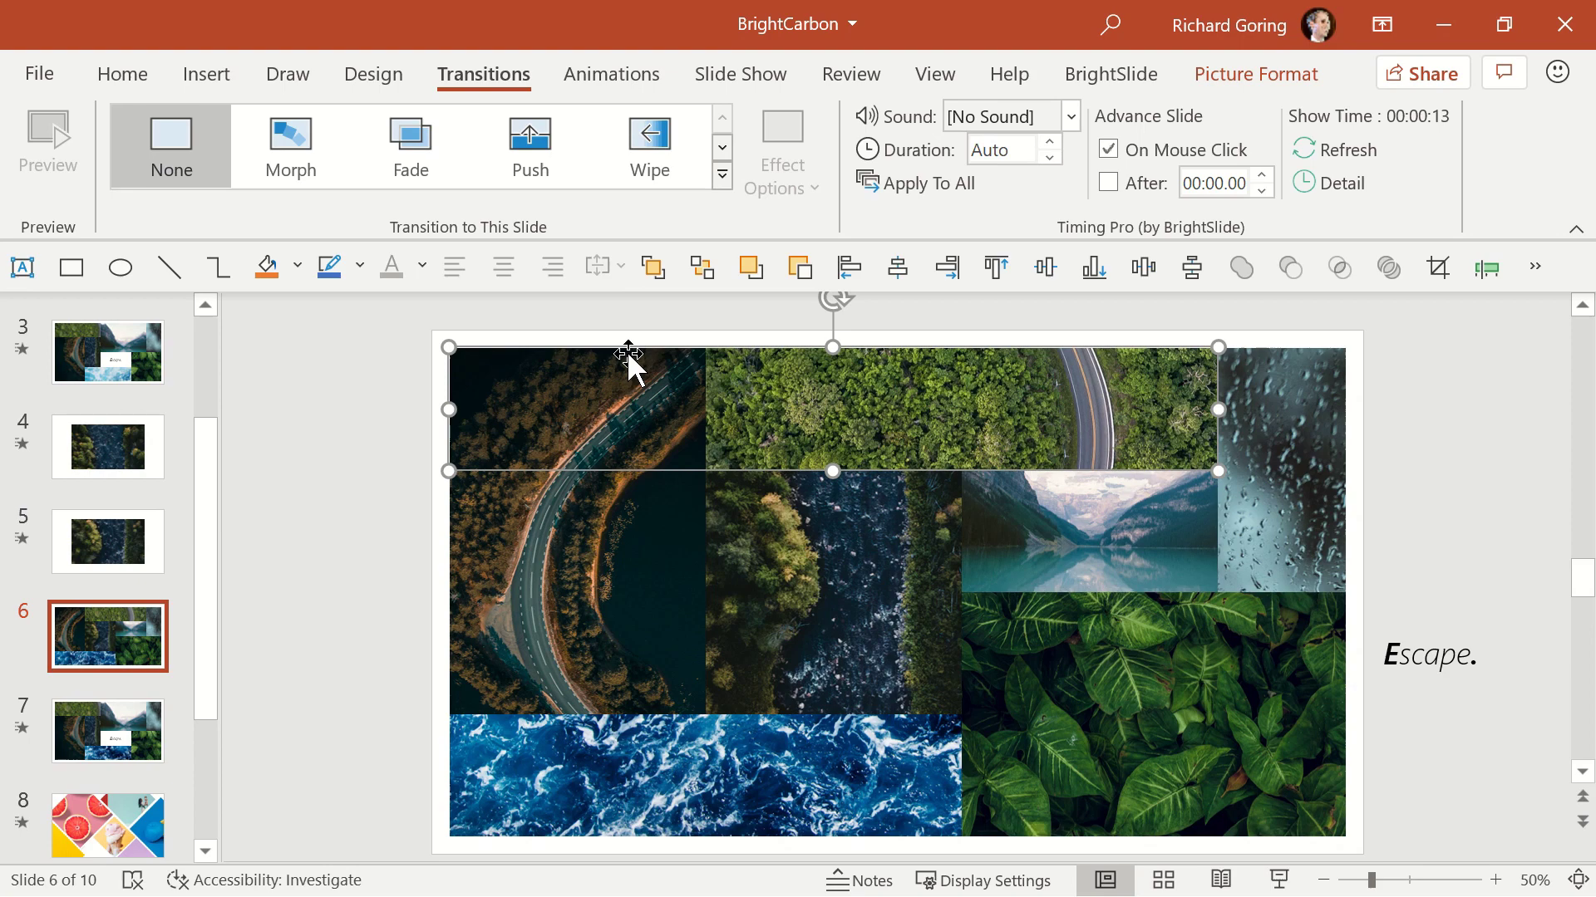
left_click_drag(627, 402, 623, 458)
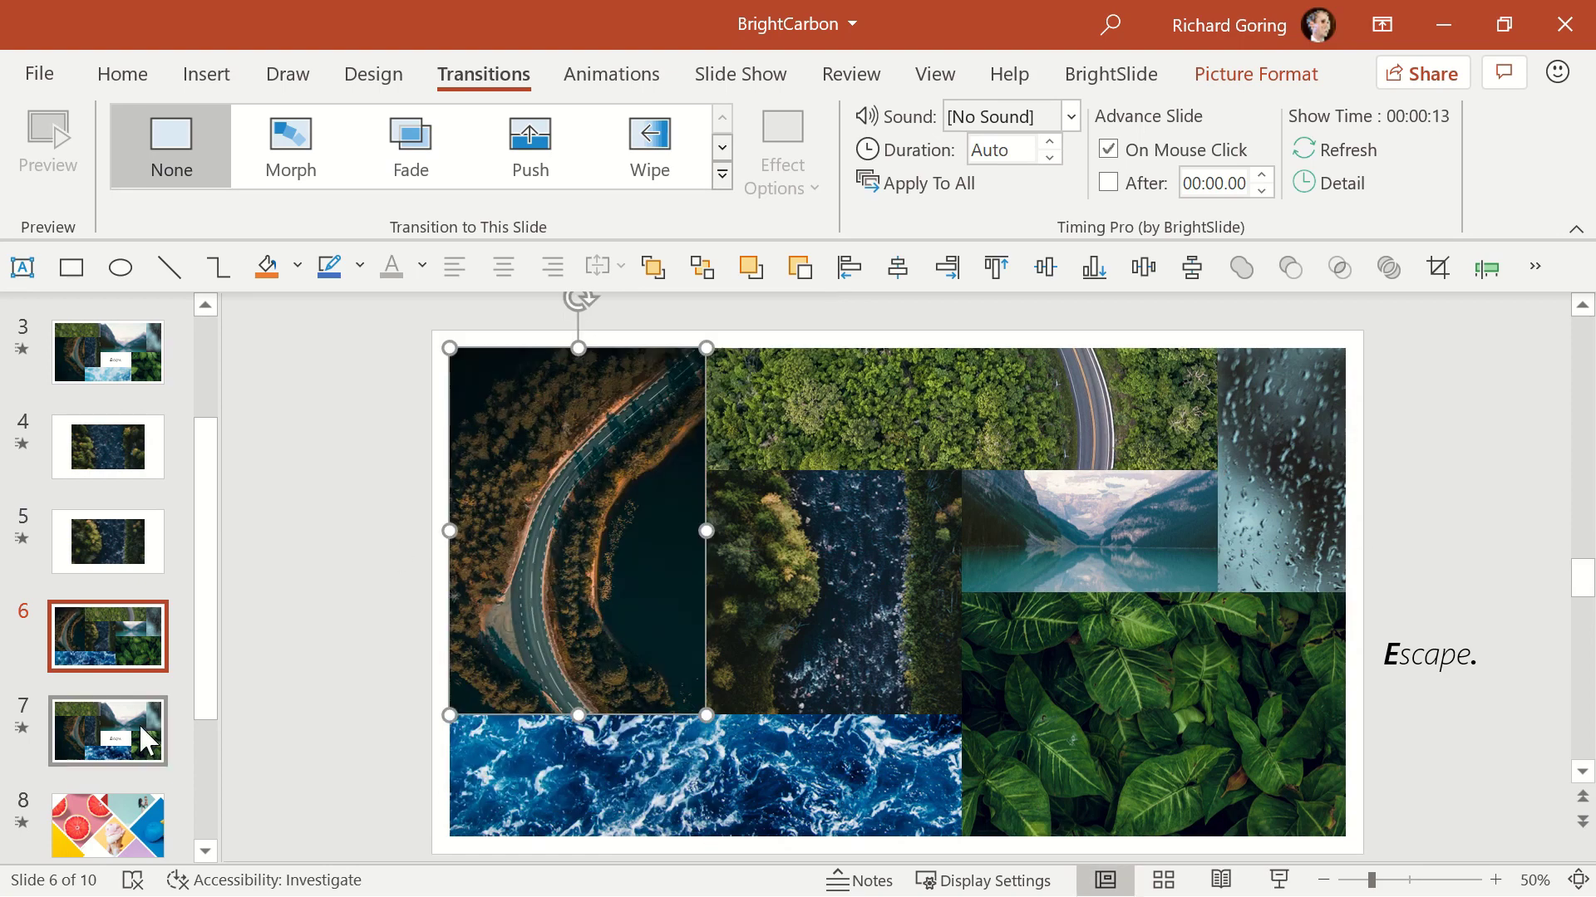
key("Page_Down")
left_click(877, 411)
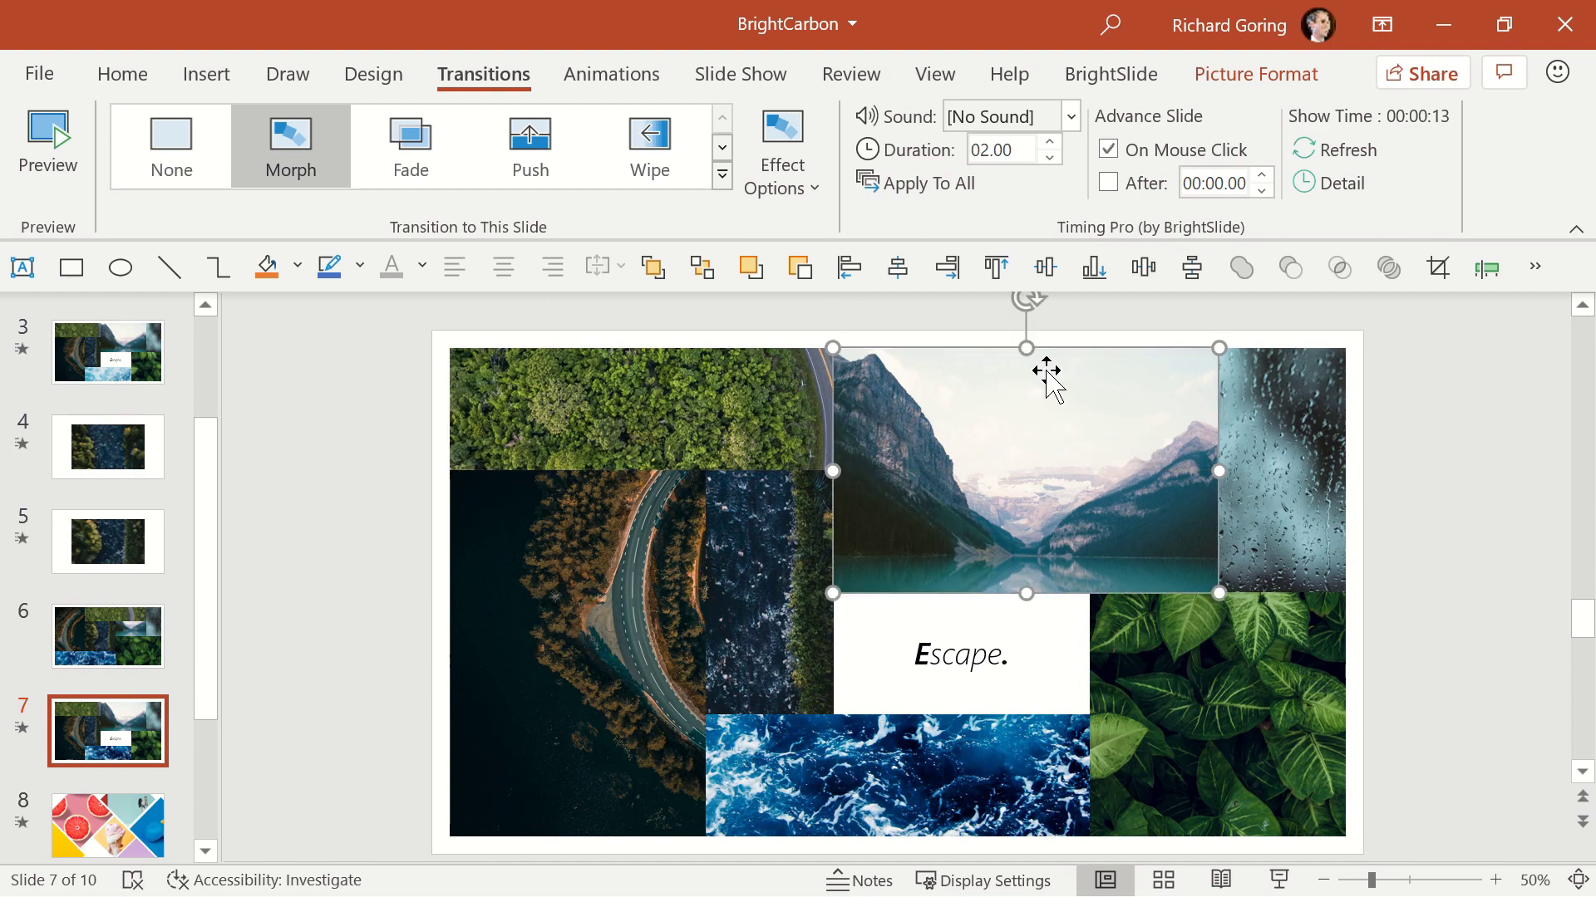
left_click_drag(1044, 374, 990, 374)
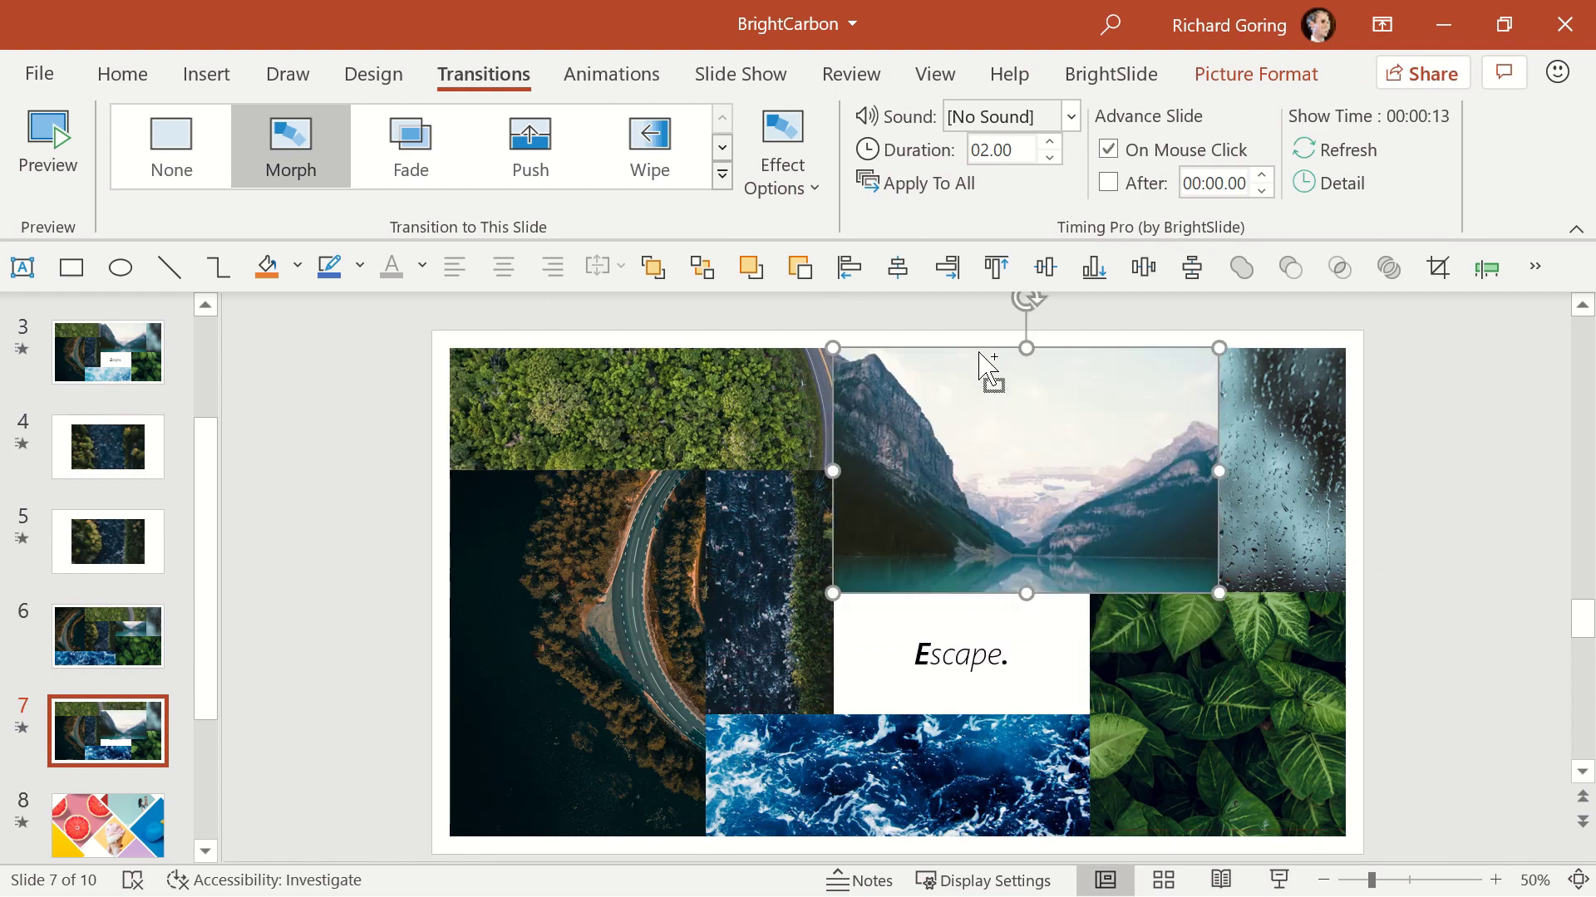
left_click(101, 650)
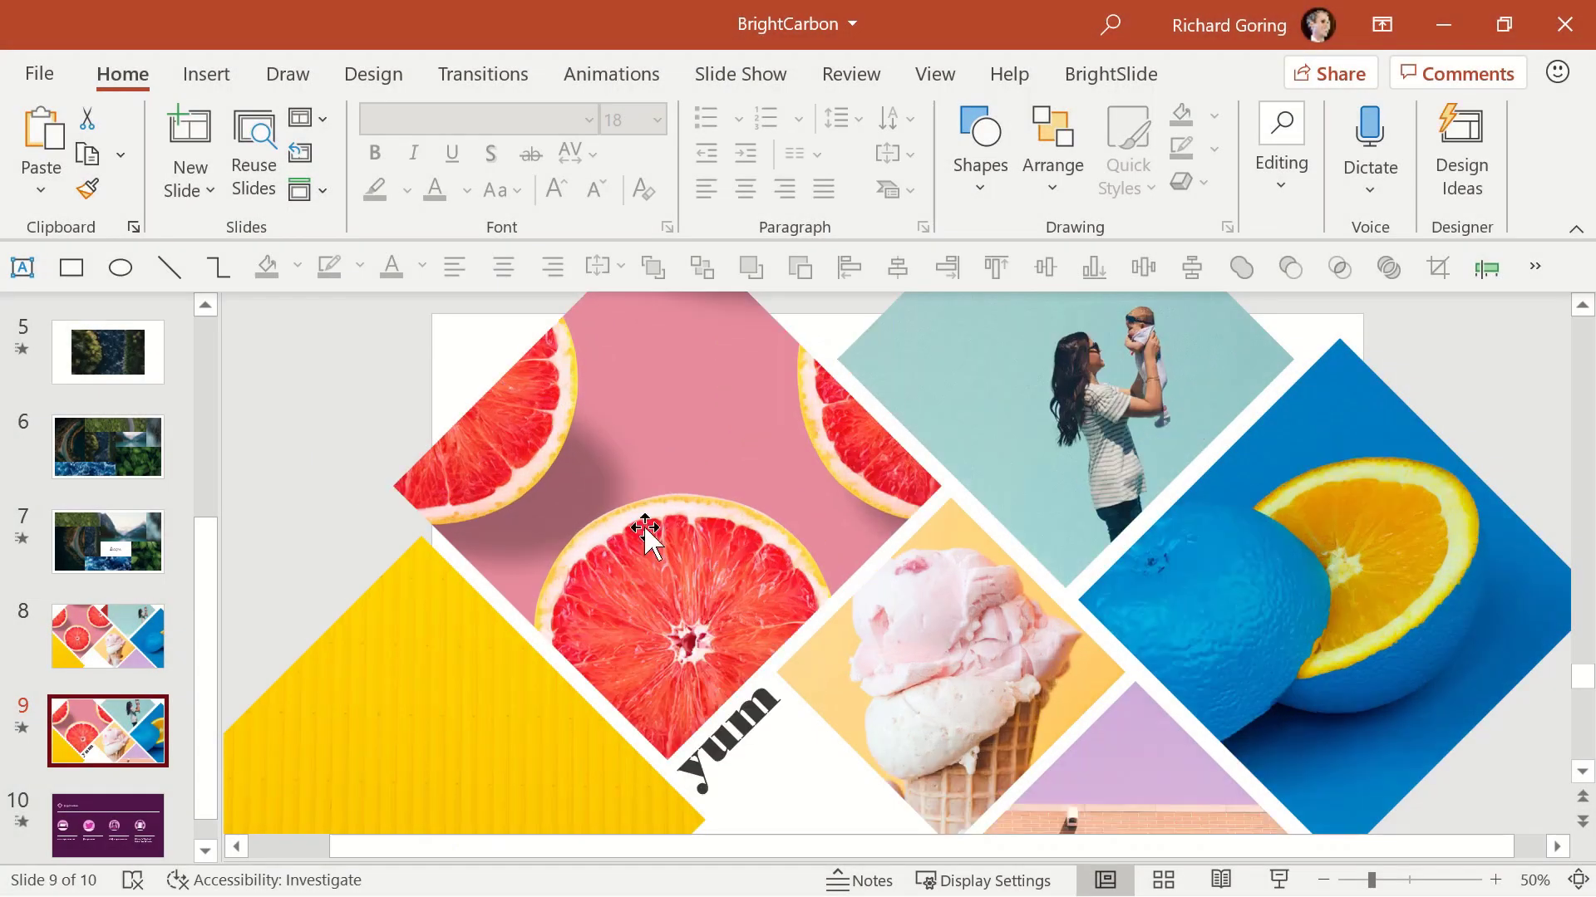
Select slide 9's grapefruit picture, then step to the previous slide.
left_click(645, 528)
key("Page_Up")
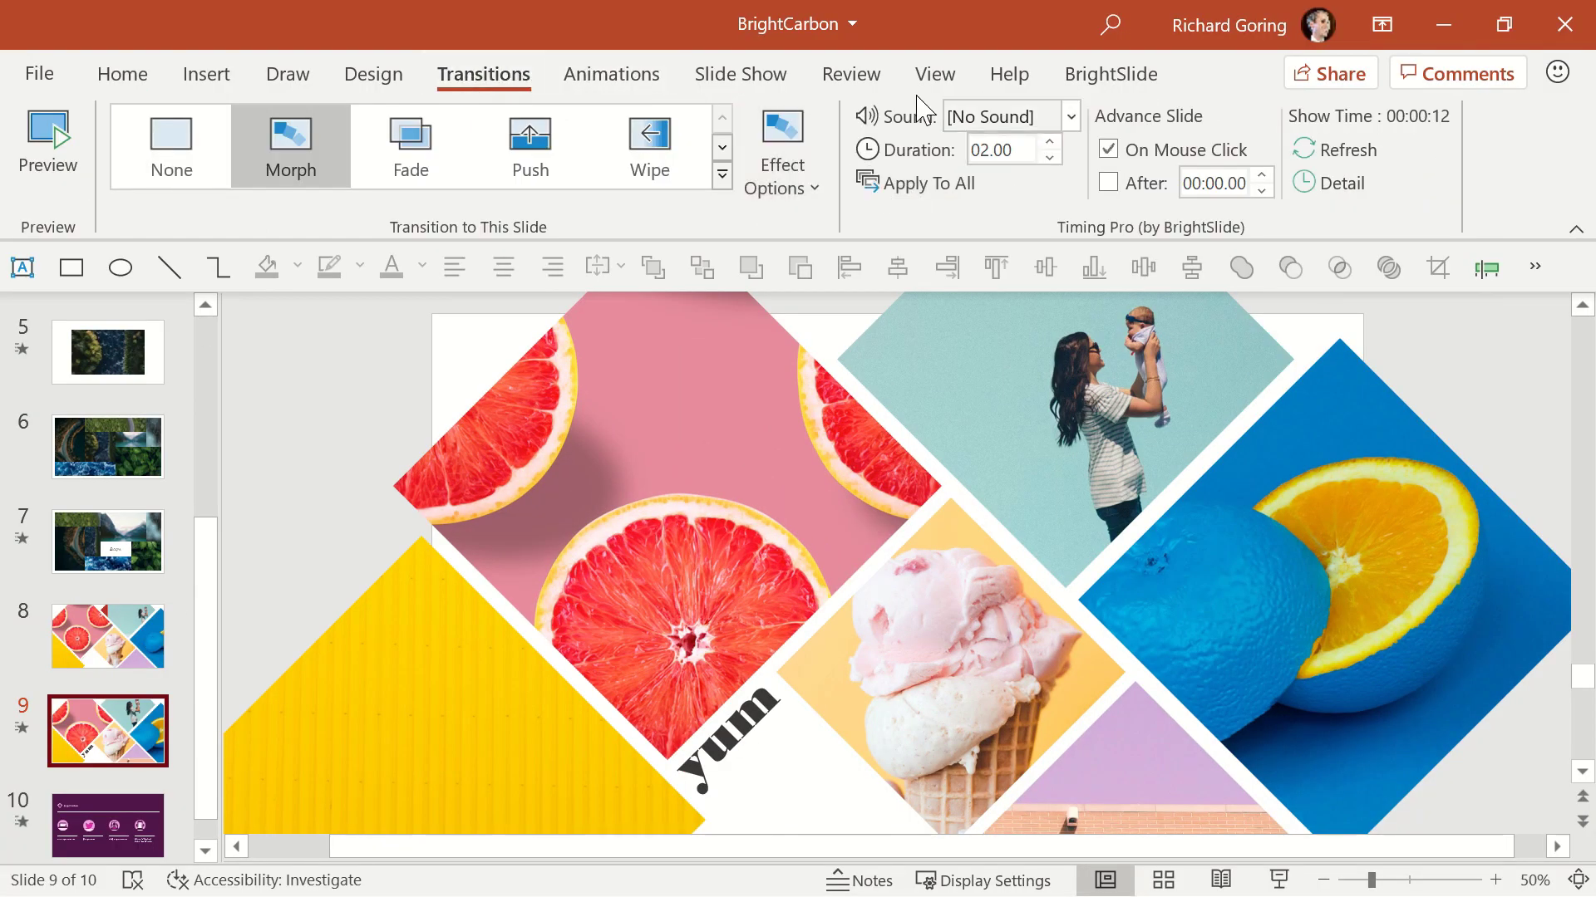
Raise slide 9's Morph transition duration from 2 to 3 seconds.
left_click(1050, 142)
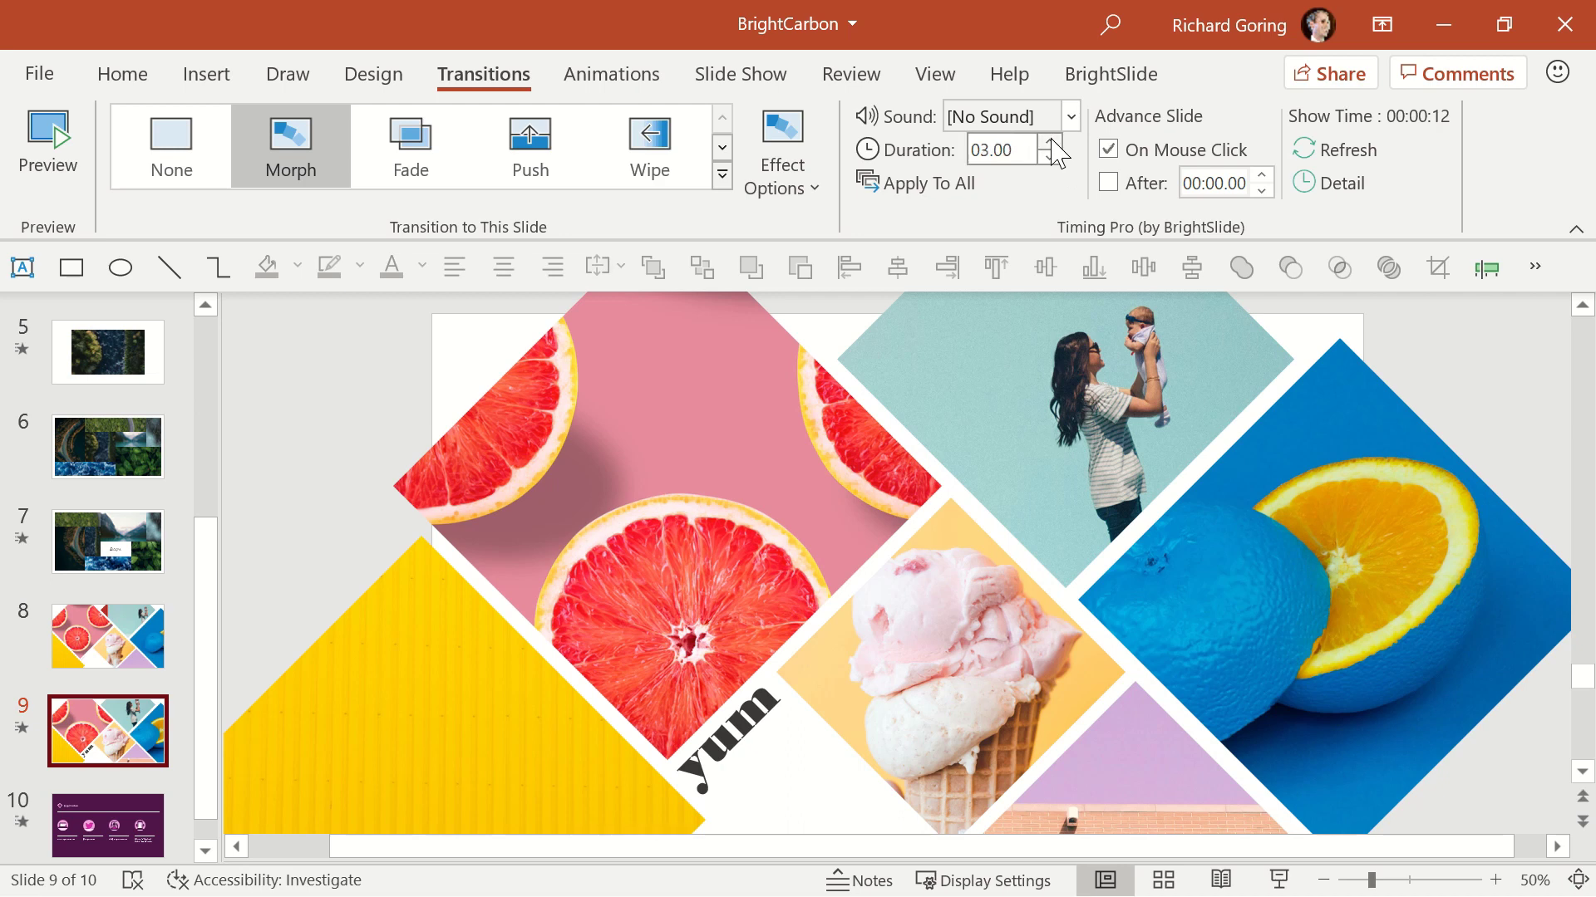